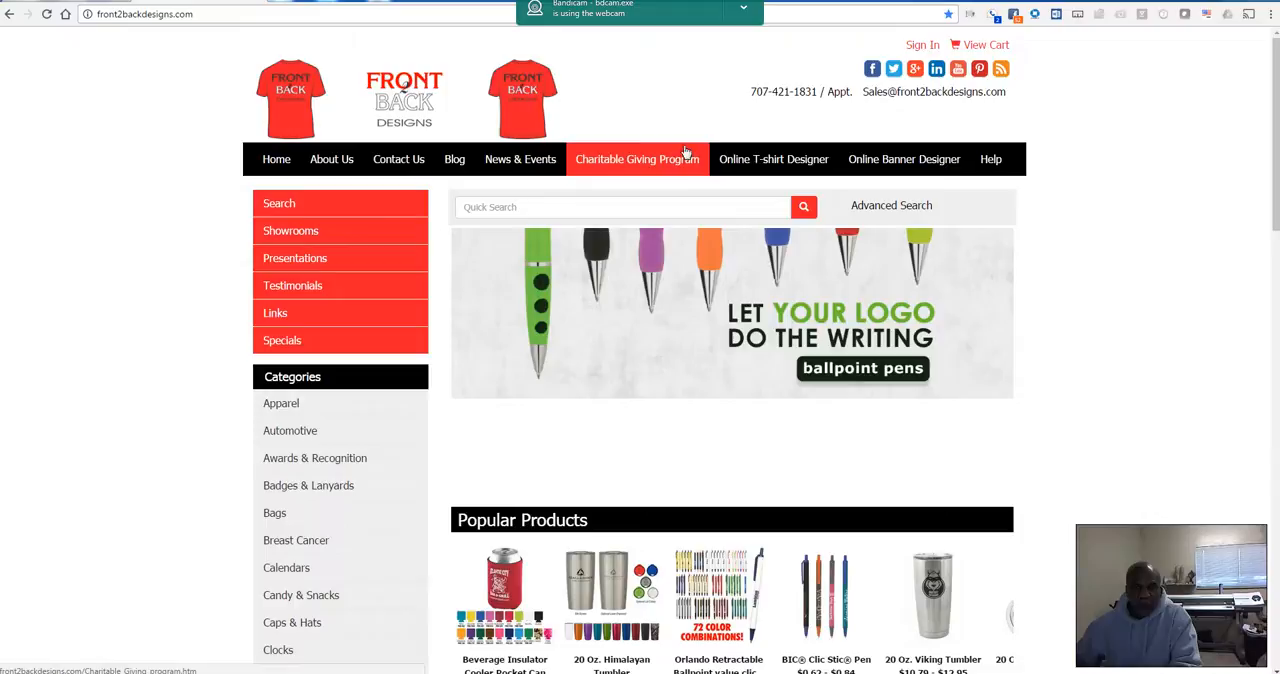
Step: Open the online T-shirt designer and start a new design from a blank canvas
{"action": "left_click", "coordinate": [781, 164]}
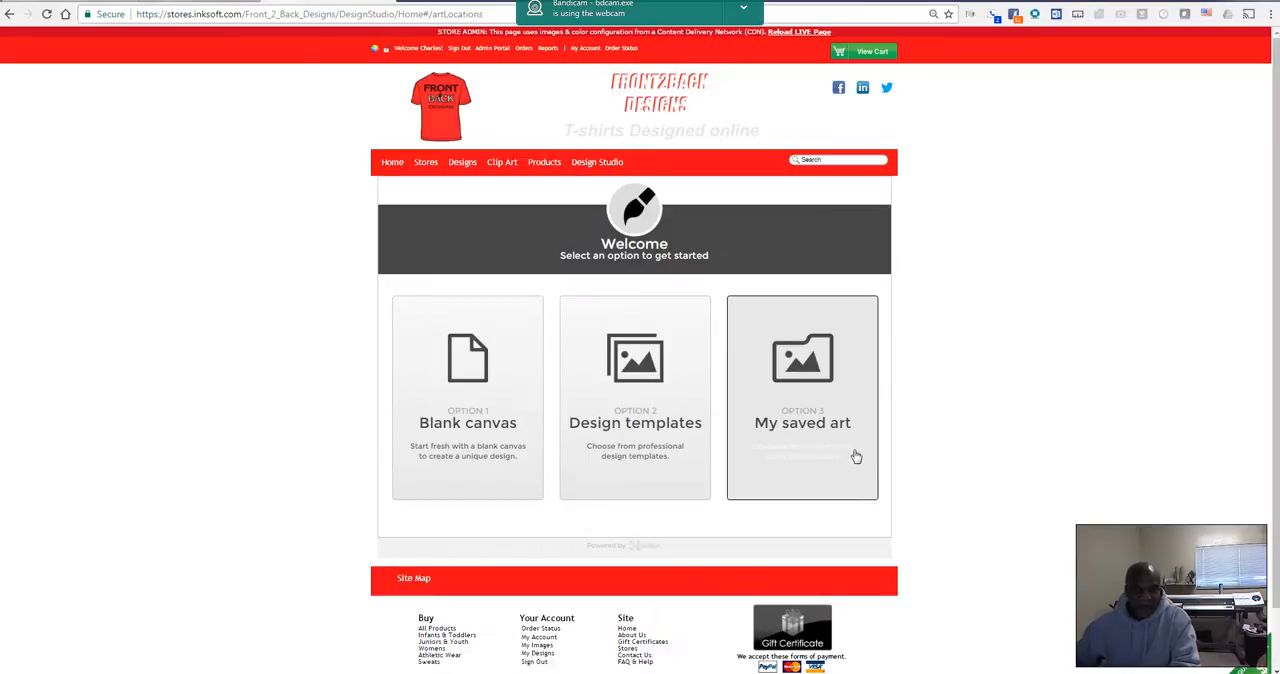
{"action": "left_click", "coordinate": [468, 381]}
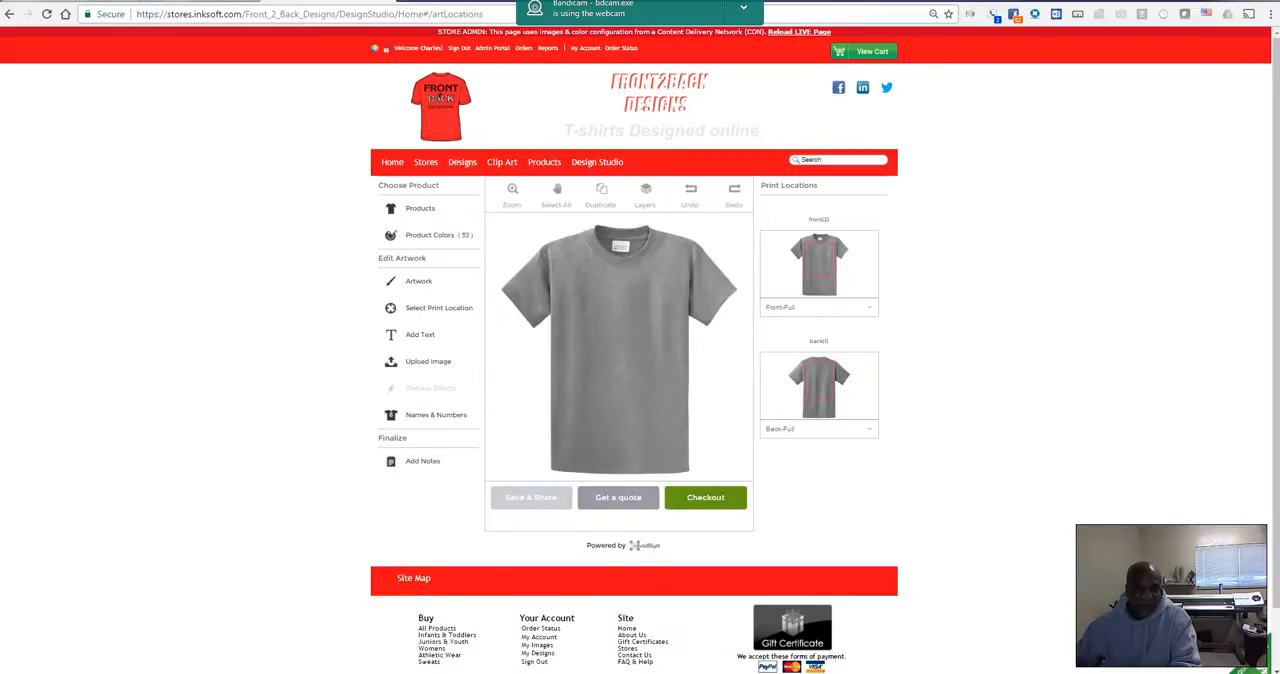
Step: Browse the product categories and preview the Essential T-Shirt in Athletic Maroon, Candy Pink and Athletic Heather
{"action": "left_click", "coordinate": [421, 211]}
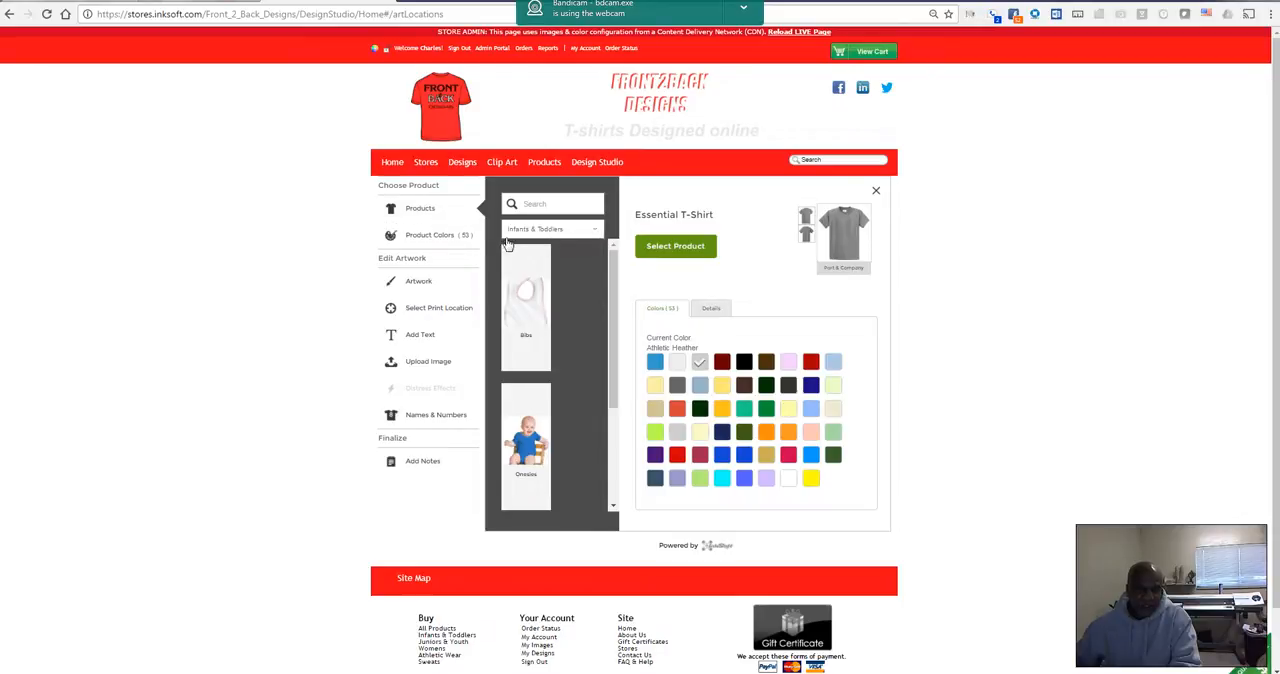
{"action": "left_click", "coordinate": [595, 233]}
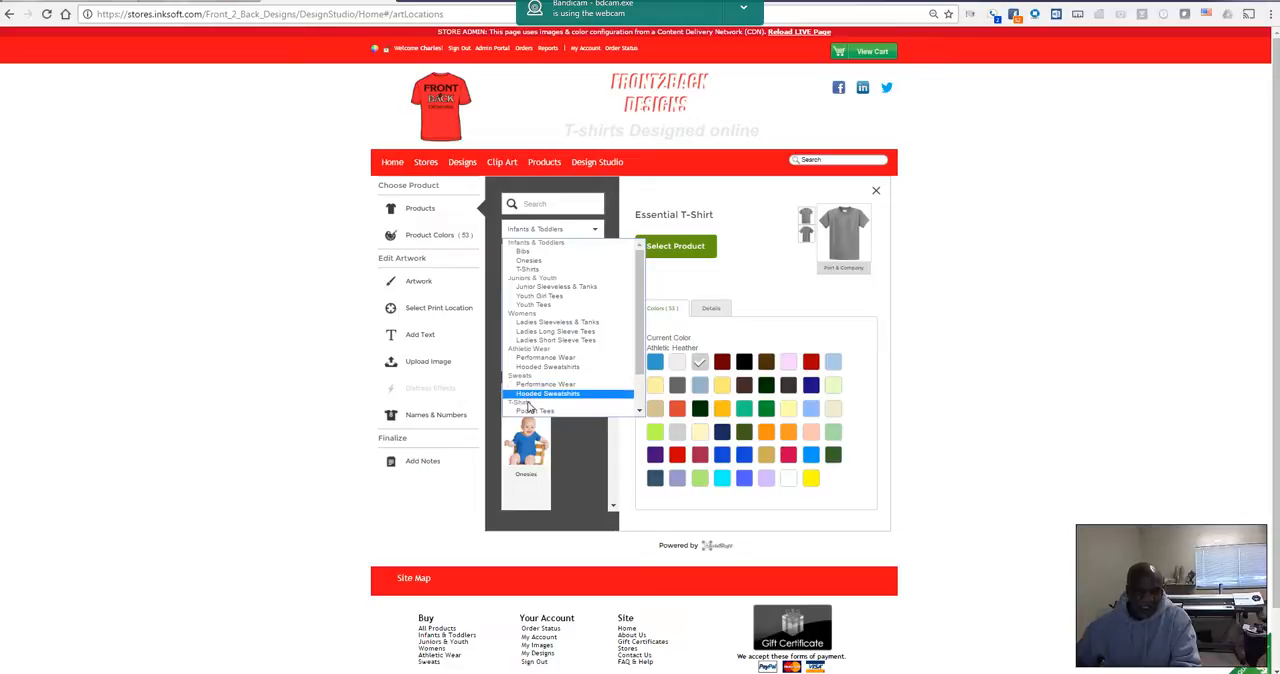
{"action": "left_click", "coordinate": [628, 202]}
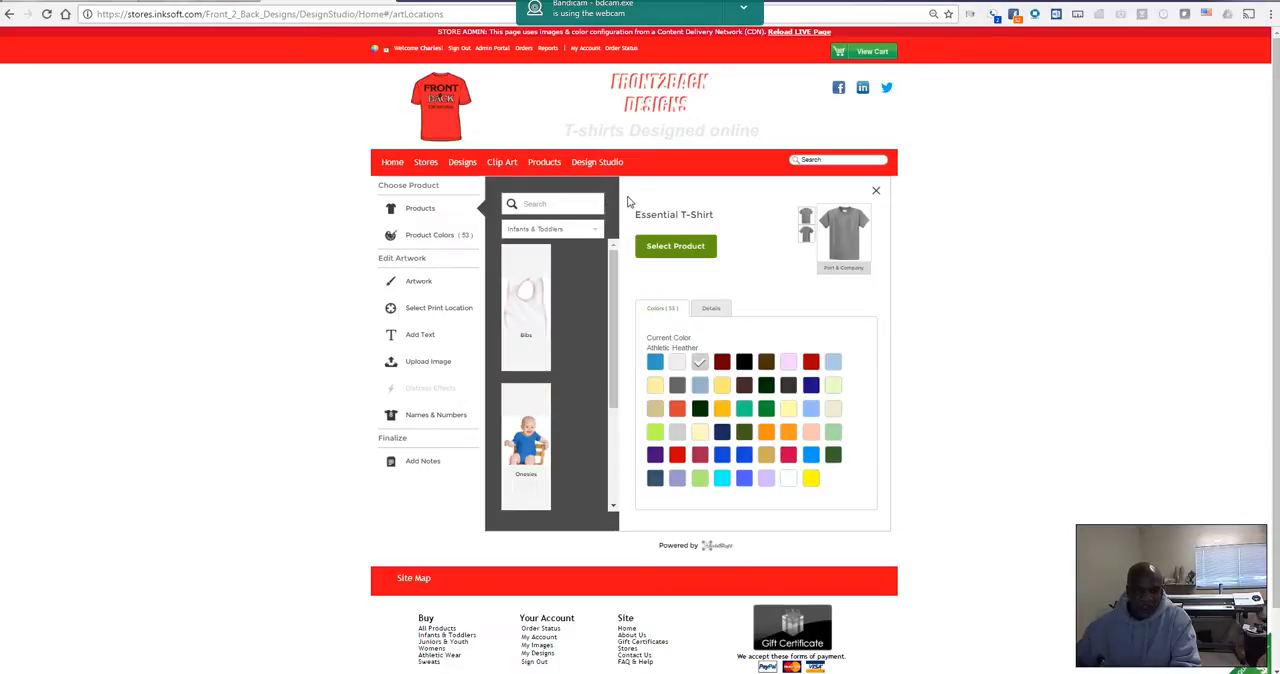
{"action": "left_click", "coordinate": [721, 366]}
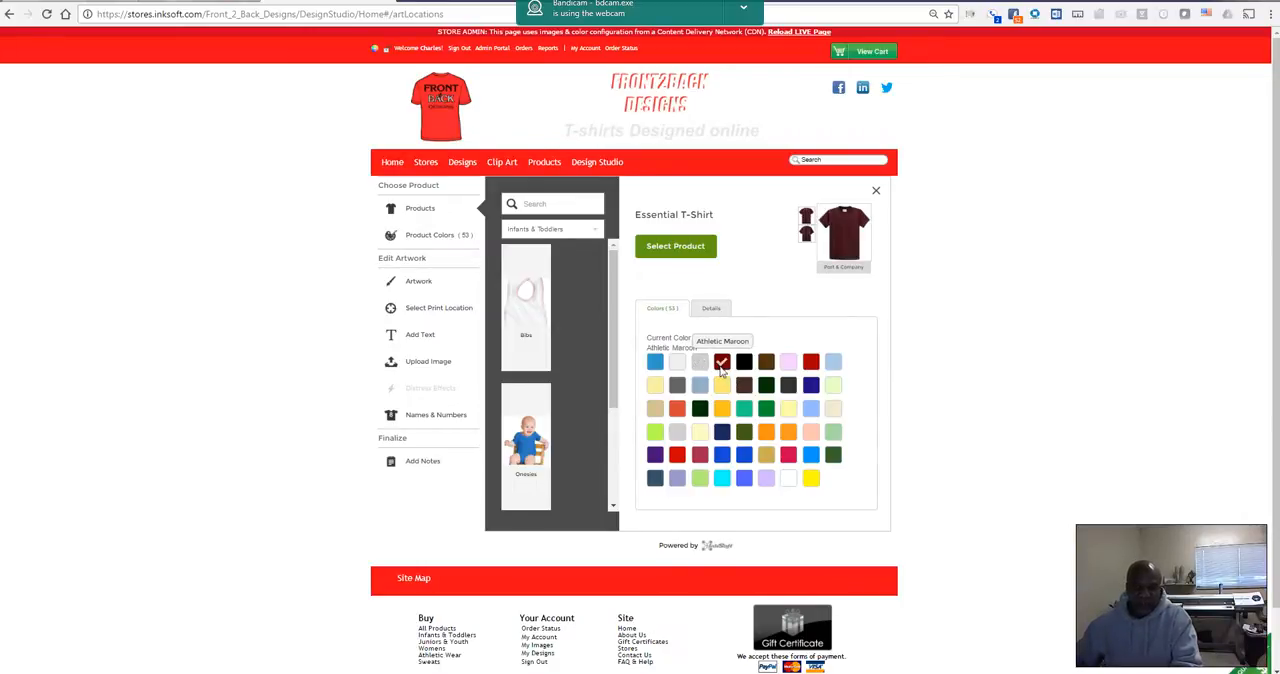
{"action": "left_click", "coordinate": [788, 364]}
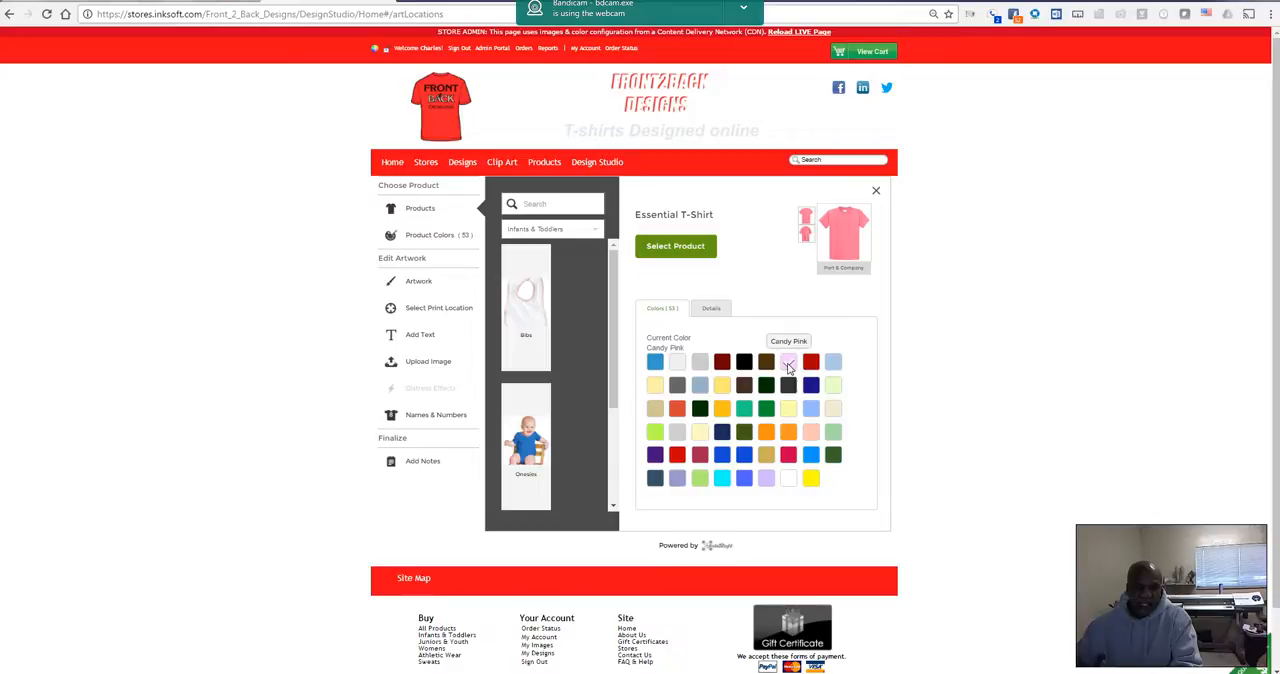
{"action": "left_click", "coordinate": [700, 364]}
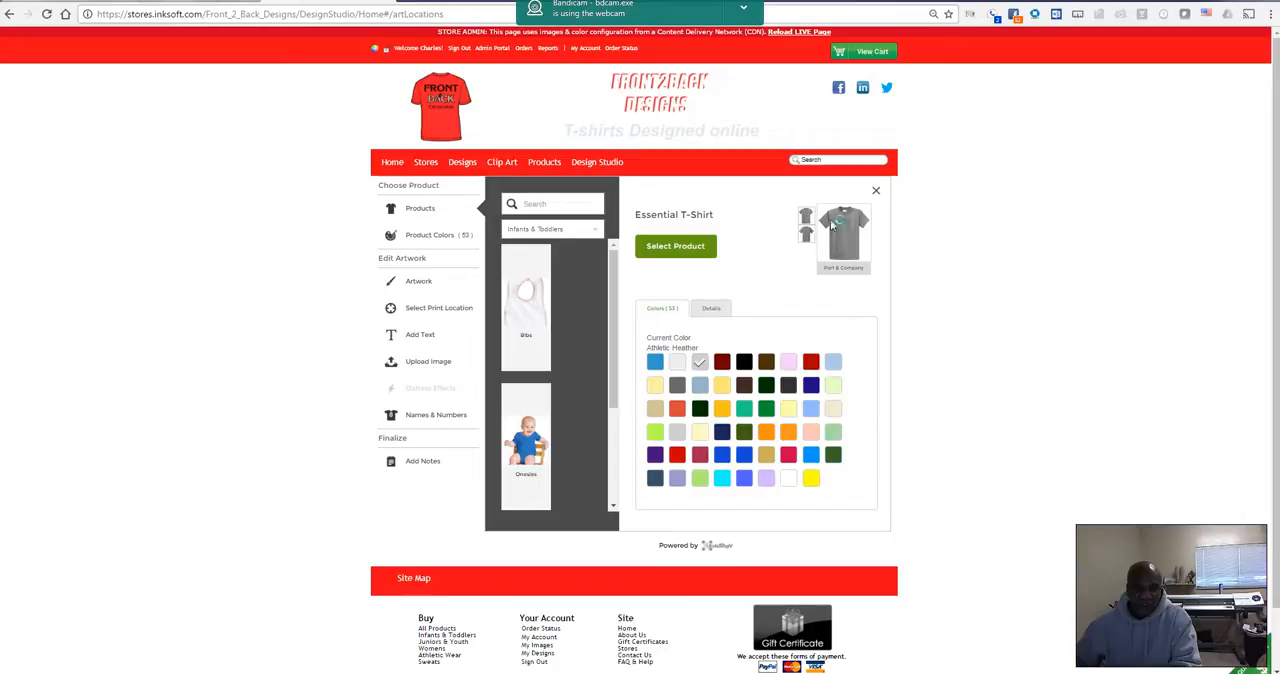
{"action": "left_click", "coordinate": [877, 194]}
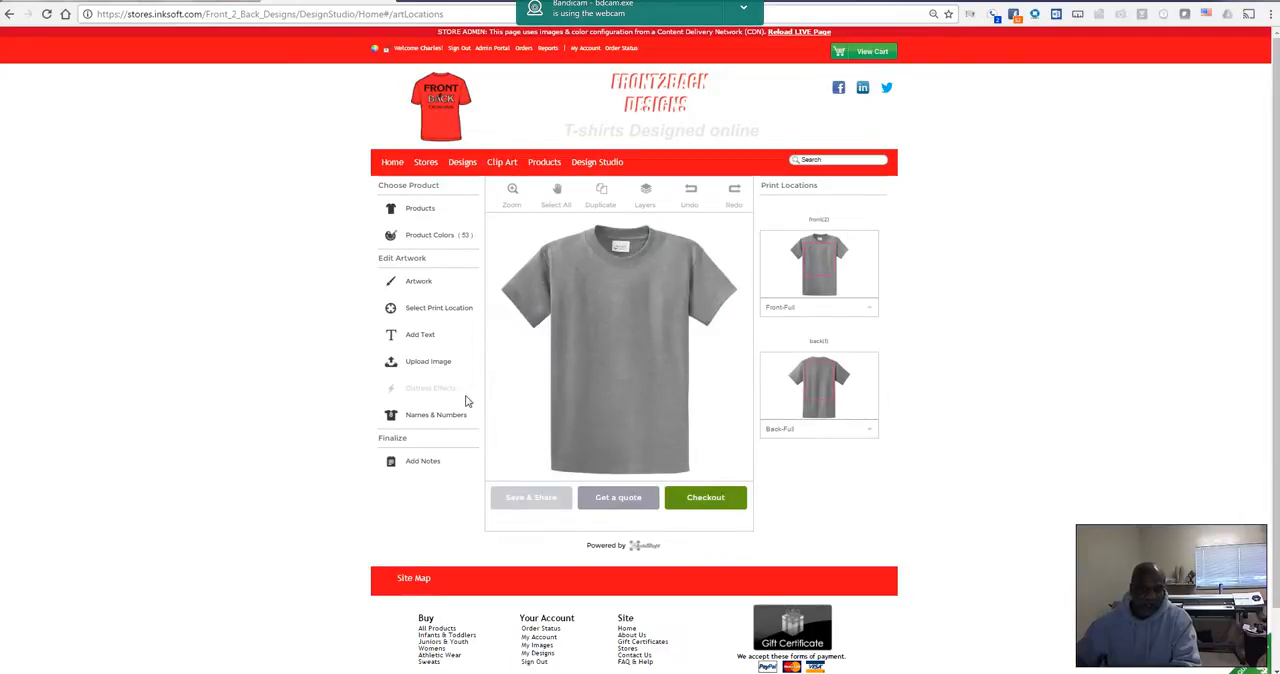
Step: Add the Property of Clayton Alumni design from the Athletic Dept. design ideas and move it higher on the shirt's chest
{"action": "left_click", "coordinate": [412, 285]}
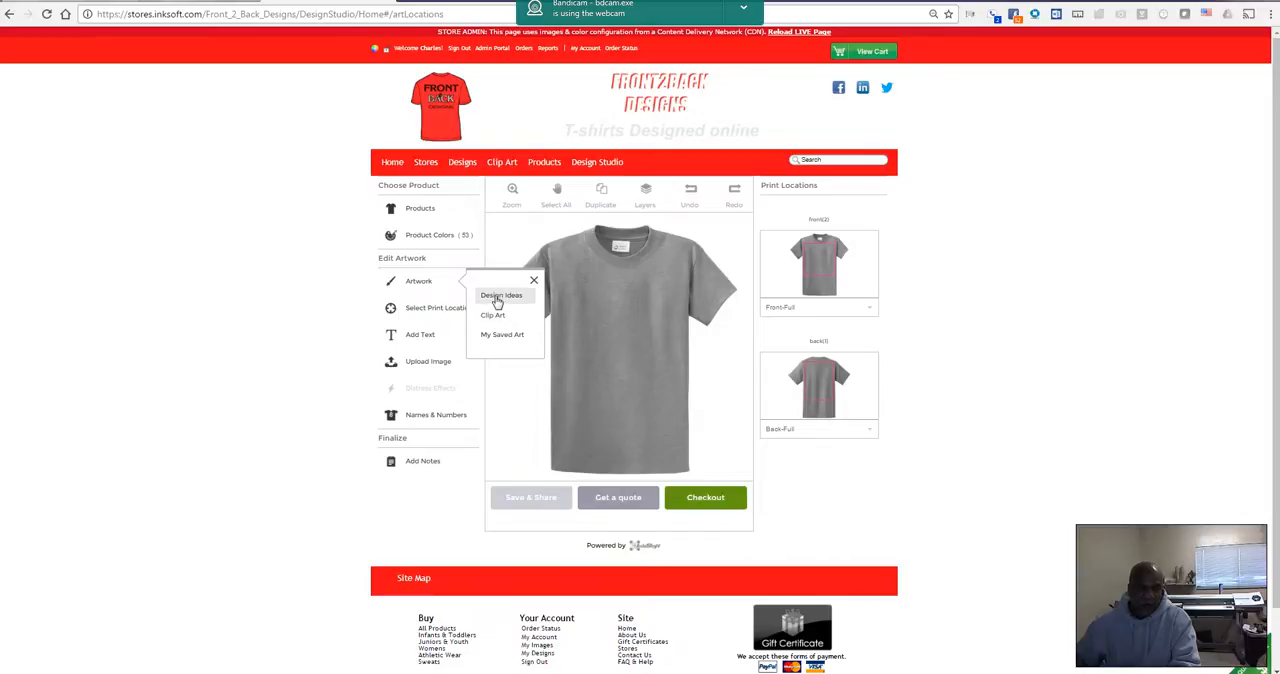
{"action": "left_click", "coordinate": [496, 297]}
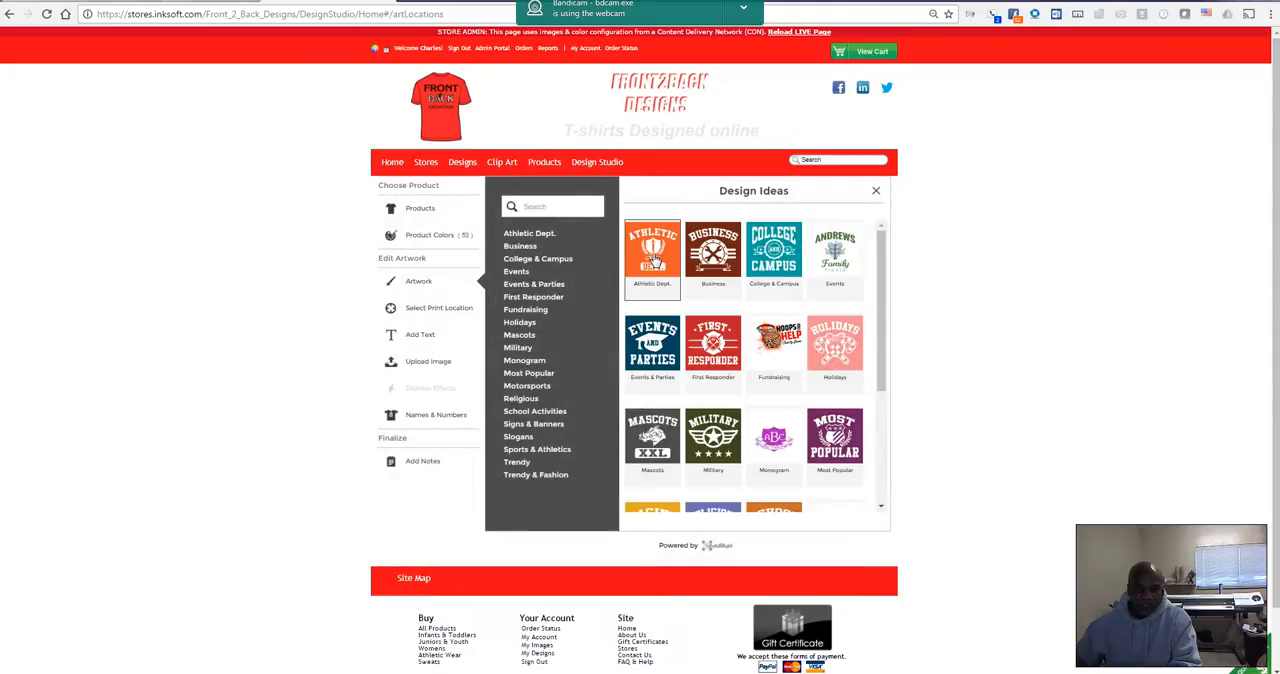
{"action": "left_click", "coordinate": [655, 258]}
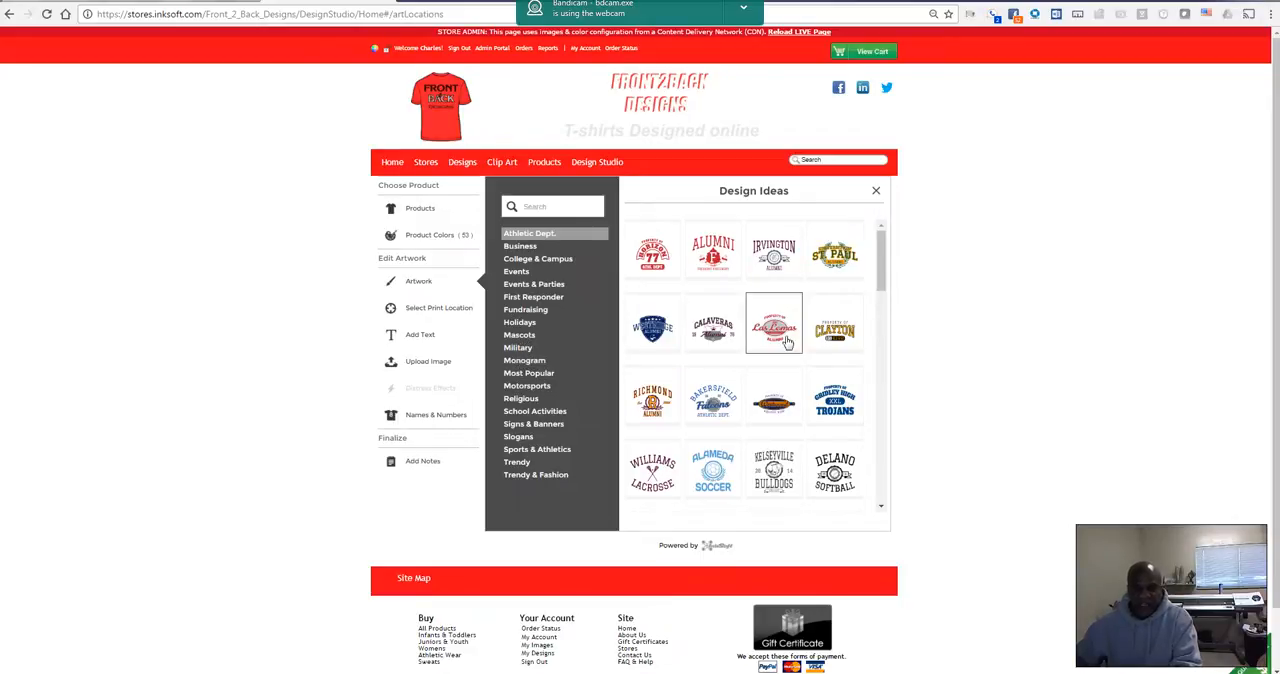
{"action": "left_click", "coordinate": [838, 337]}
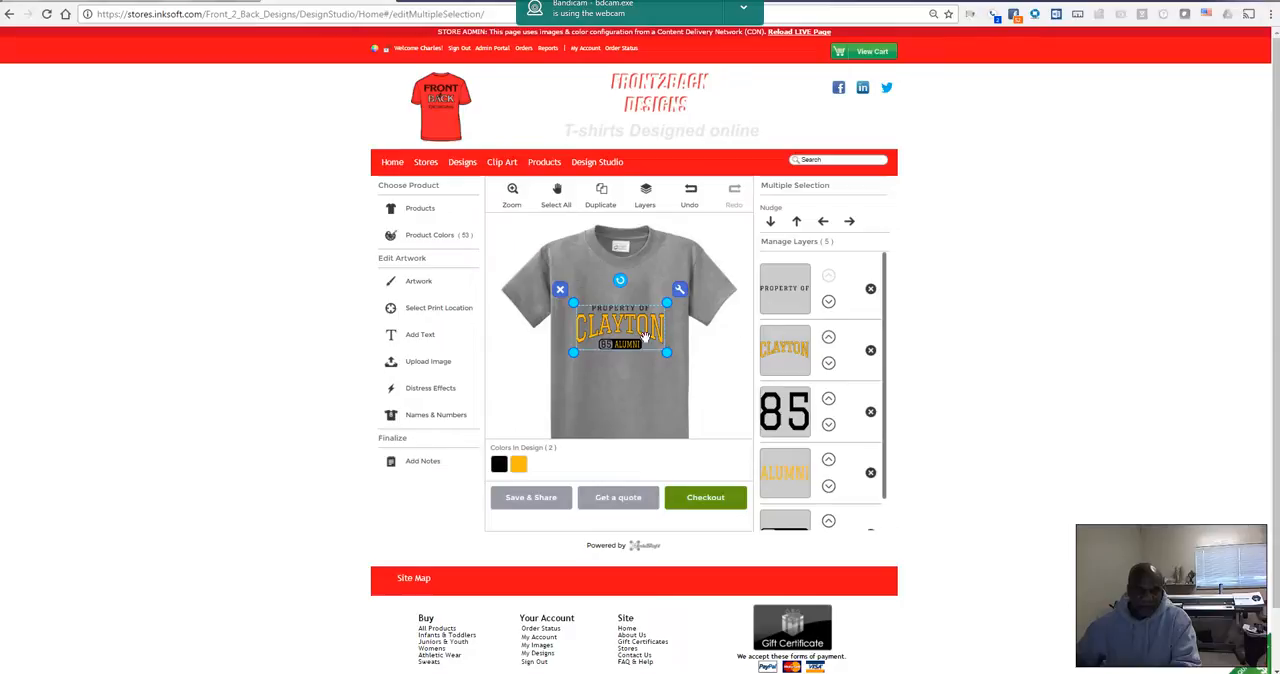
{"action": "left_click_drag", "start_coordinate": [628, 330], "coordinate": [627, 311]}
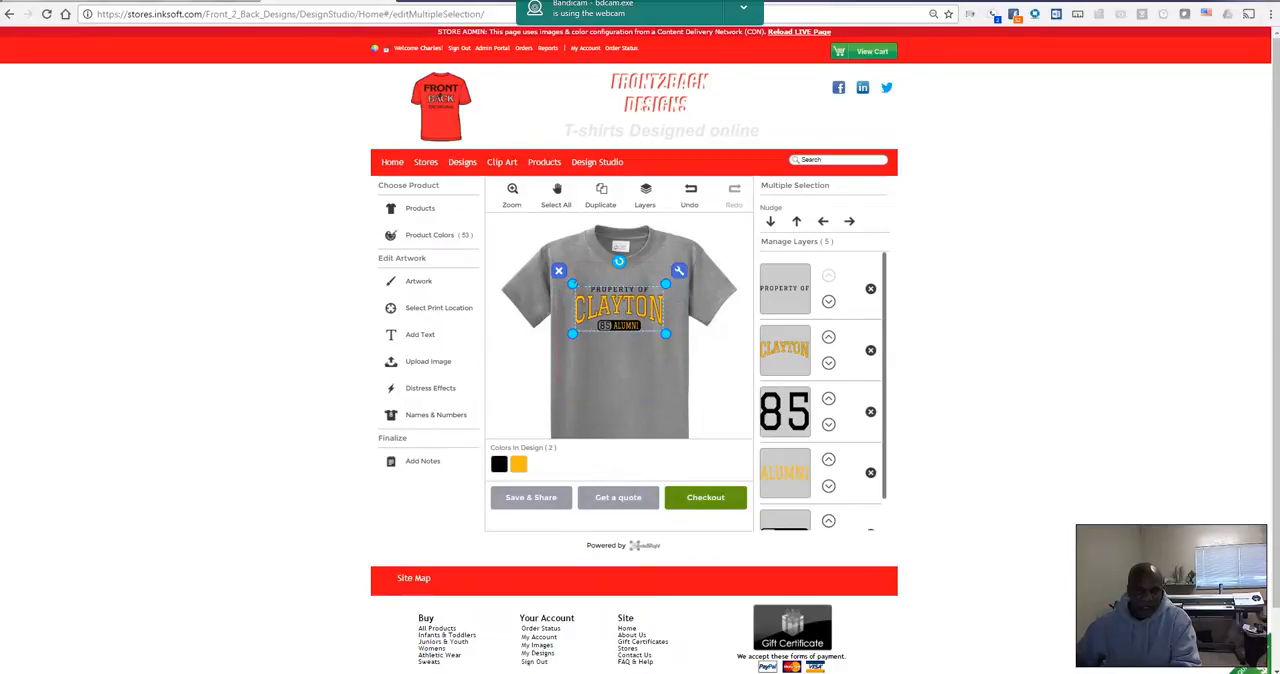
Step: Zoom in on the design and replace the CLAYTON text with Fairfield
{"action": "left_click", "coordinate": [513, 195]}
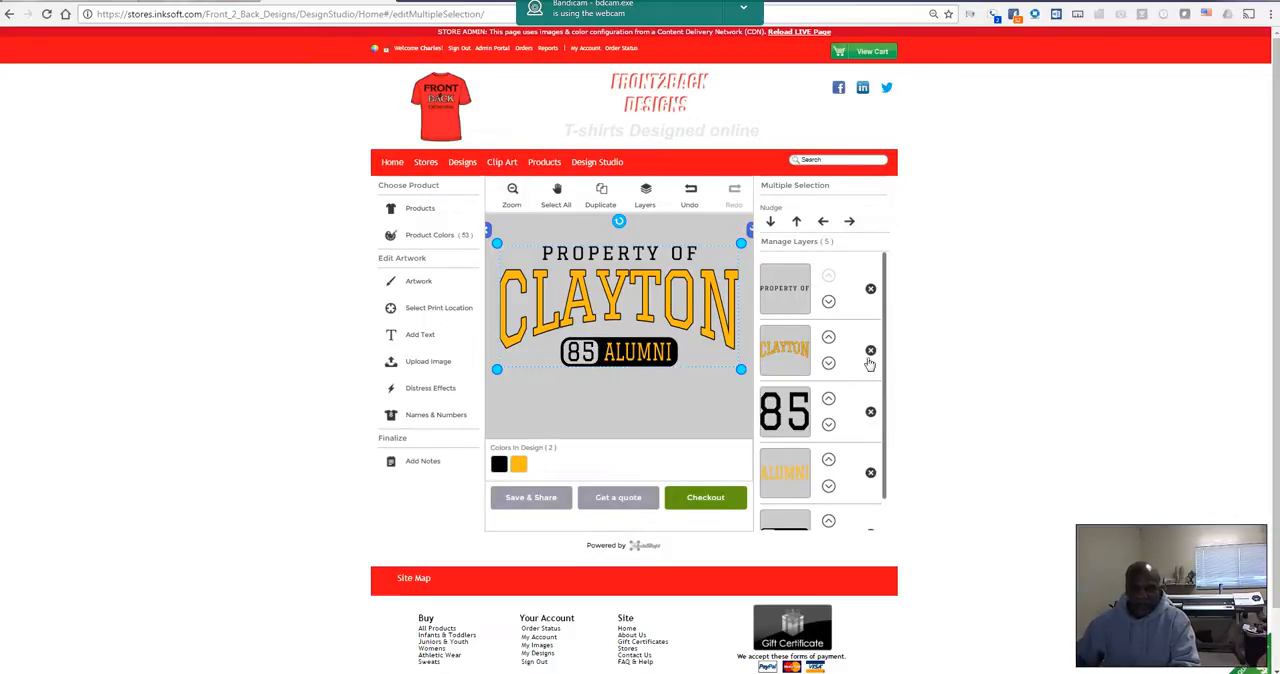
{"action": "left_click", "coordinate": [785, 346]}
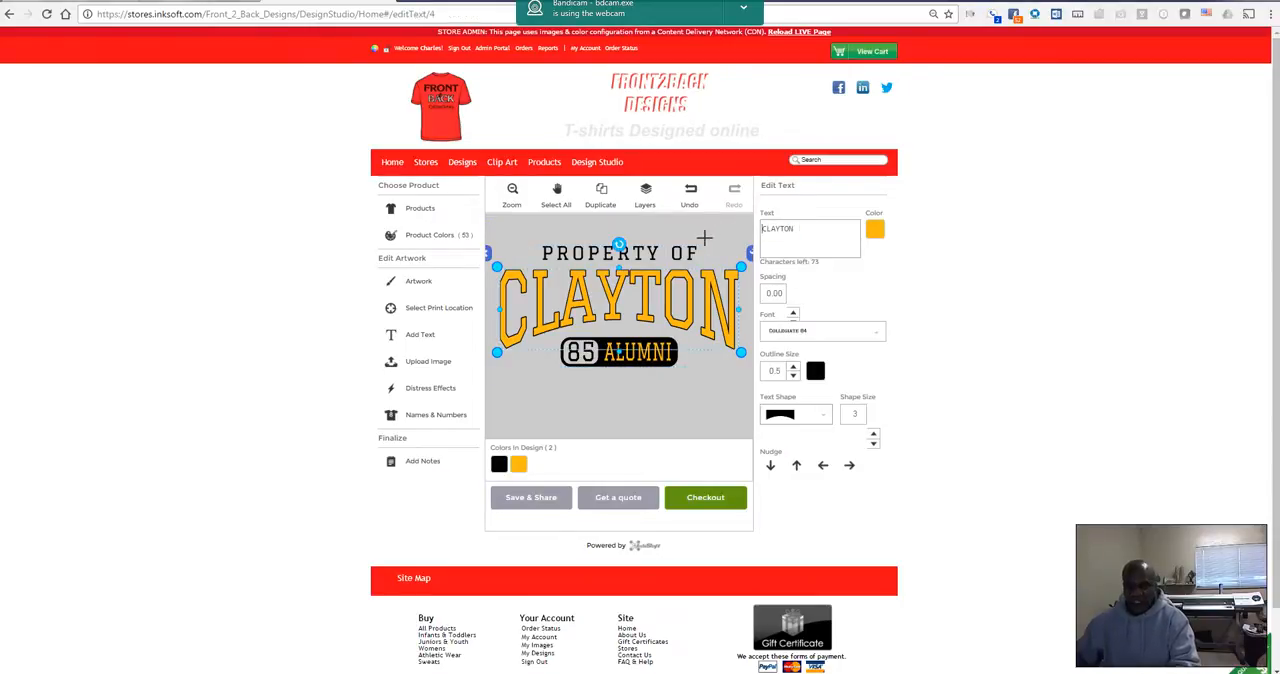
{"action": "double_click", "coordinate": [770, 238]}
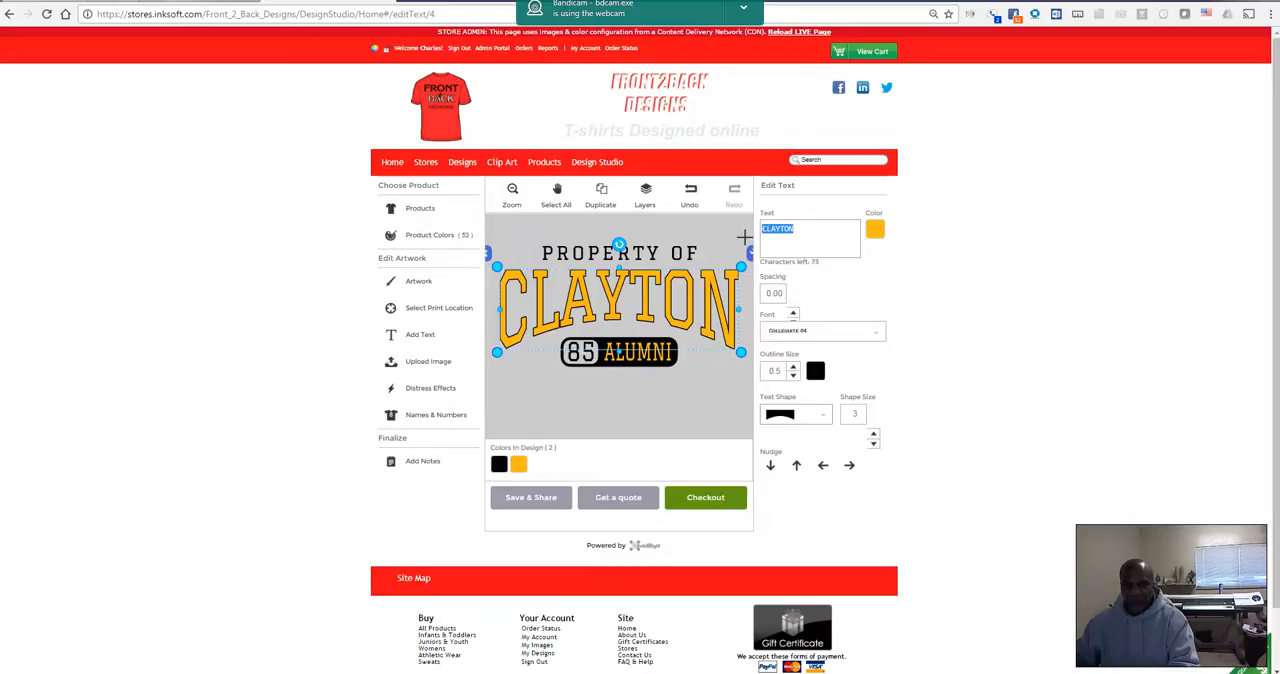
{"action": "type", "text": "Fairfield"}
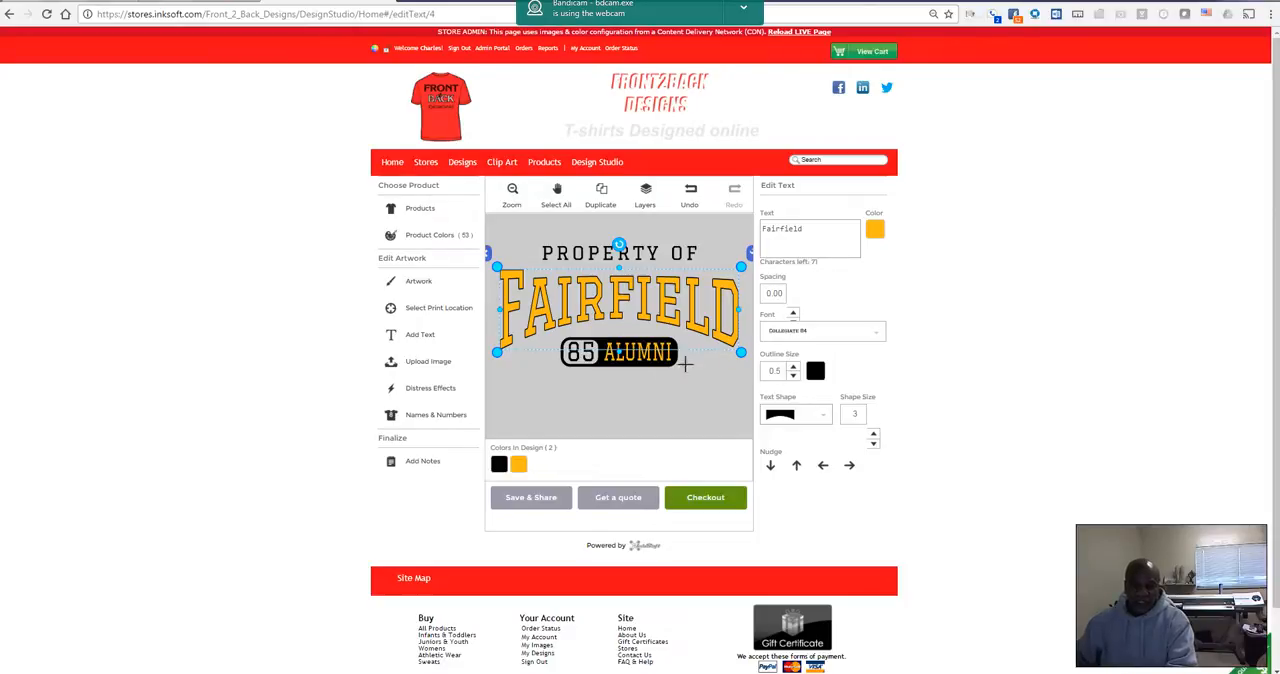
Step: Recolor the Fairfield text bright red and increase its outline size to 1.3
{"action": "left_click", "coordinate": [874, 231]}
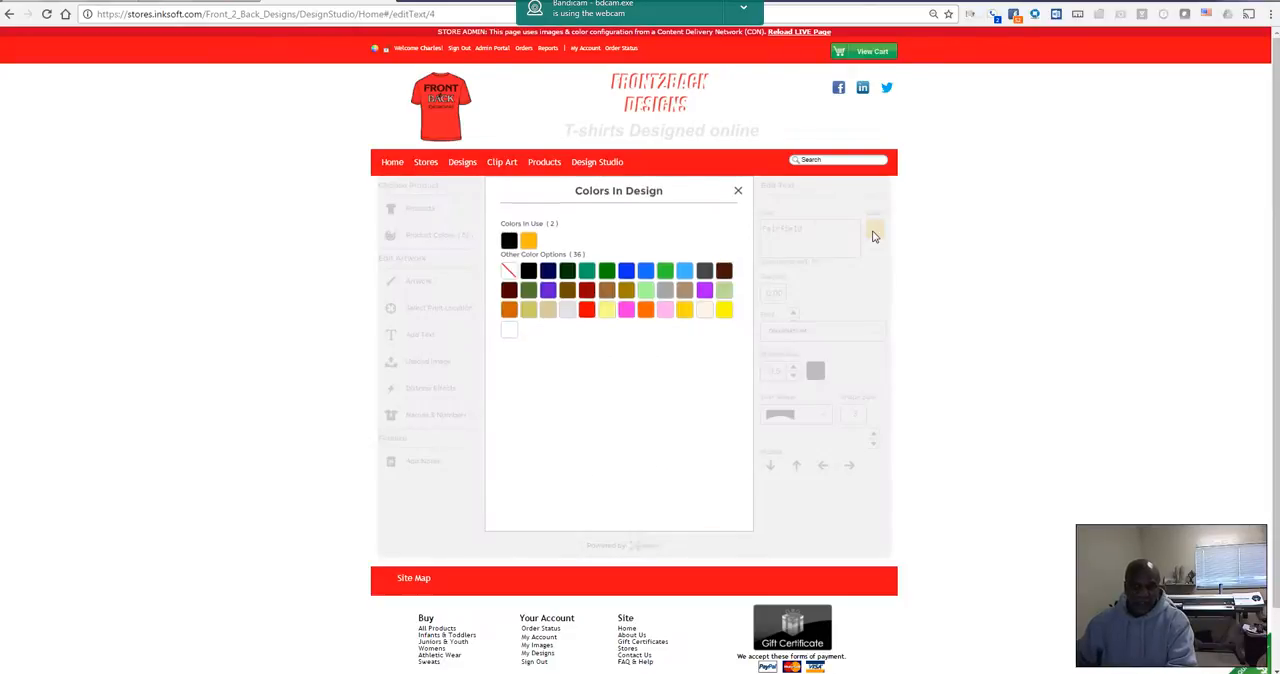
{"action": "left_click", "coordinate": [588, 310]}
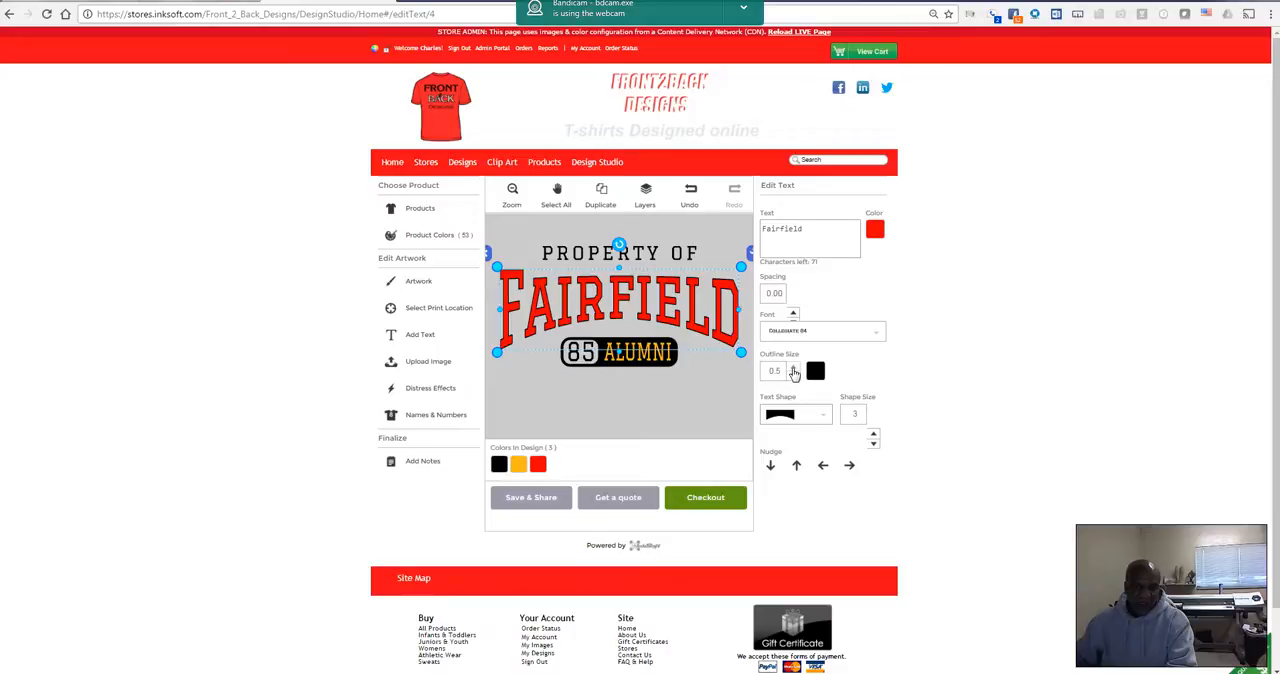
{"action": "left_click", "coordinate": [794, 369]}
{"action": "left_click", "coordinate": [794, 369]}
{"action": "left_click", "coordinate": [794, 369]}
{"action": "left_click", "coordinate": [794, 369]}
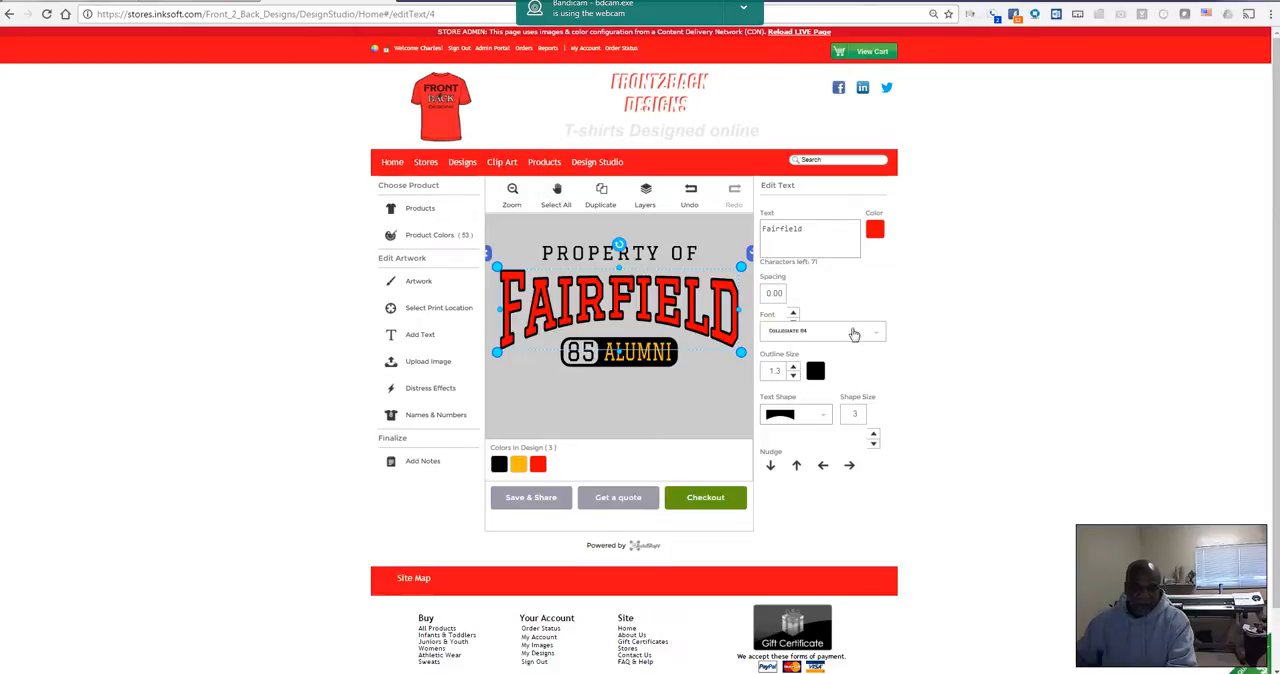
Step: Replace the ALUMNI text with Falcons and recolor it with the red already used in the design
{"action": "left_click", "coordinate": [628, 360]}
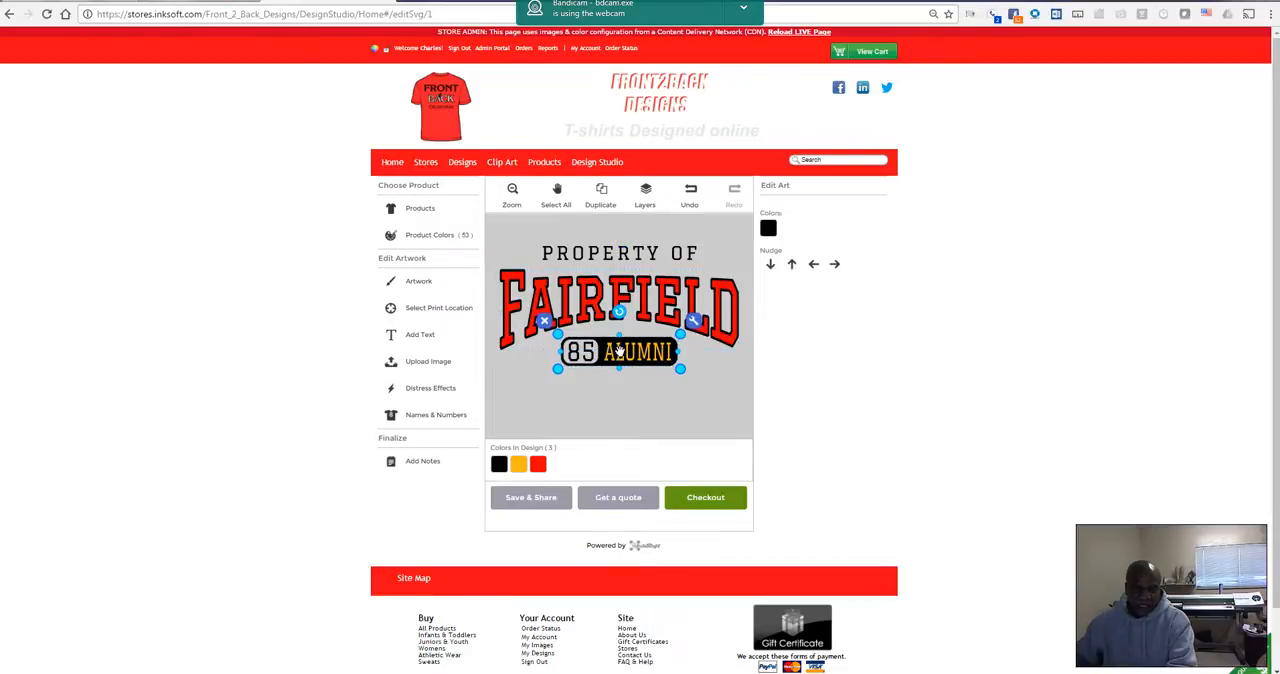
{"action": "left_click", "coordinate": [677, 369]}
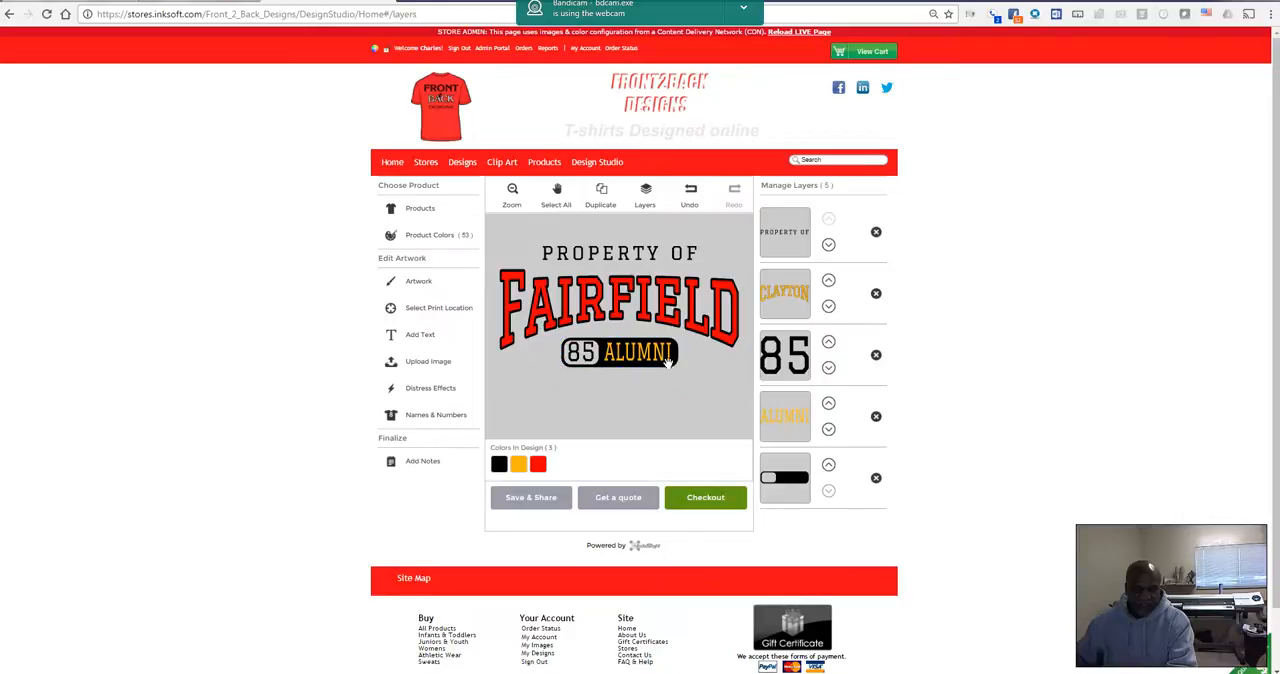
{"action": "left_click", "coordinate": [787, 416]}
{"action": "left_click_drag", "start_coordinate": [806, 231], "coordinate": [724, 231]}
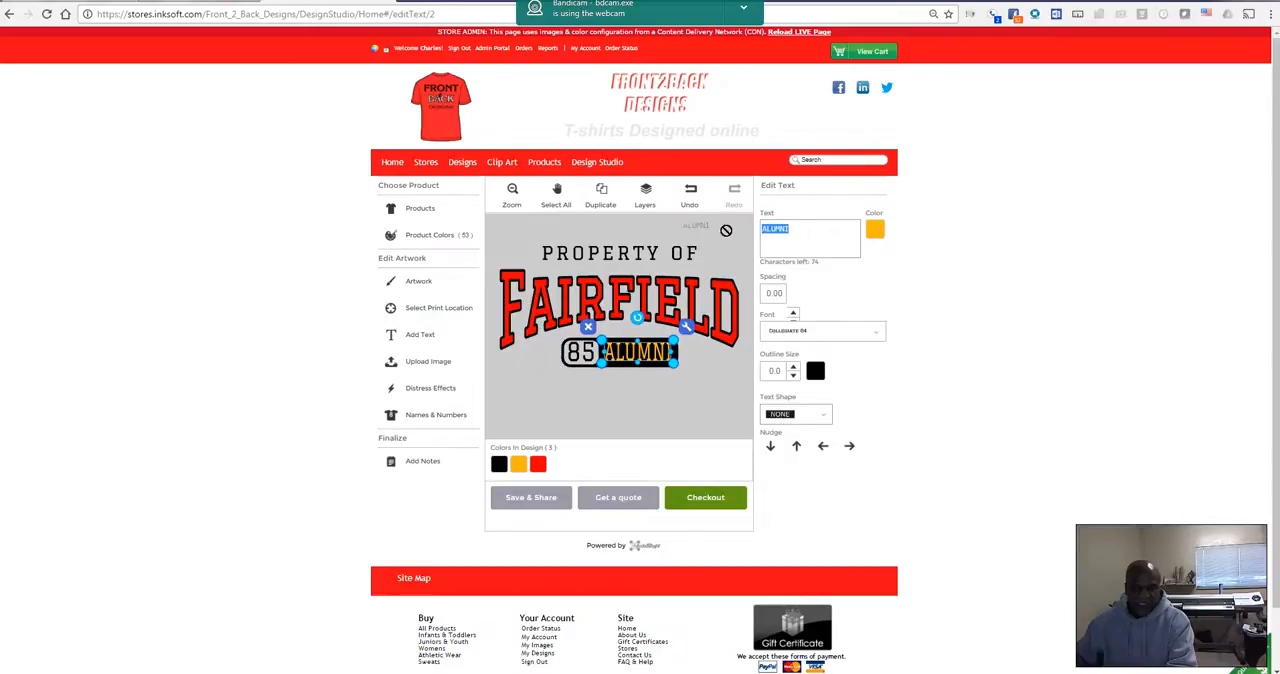
{"action": "type", "text": "Fai"}
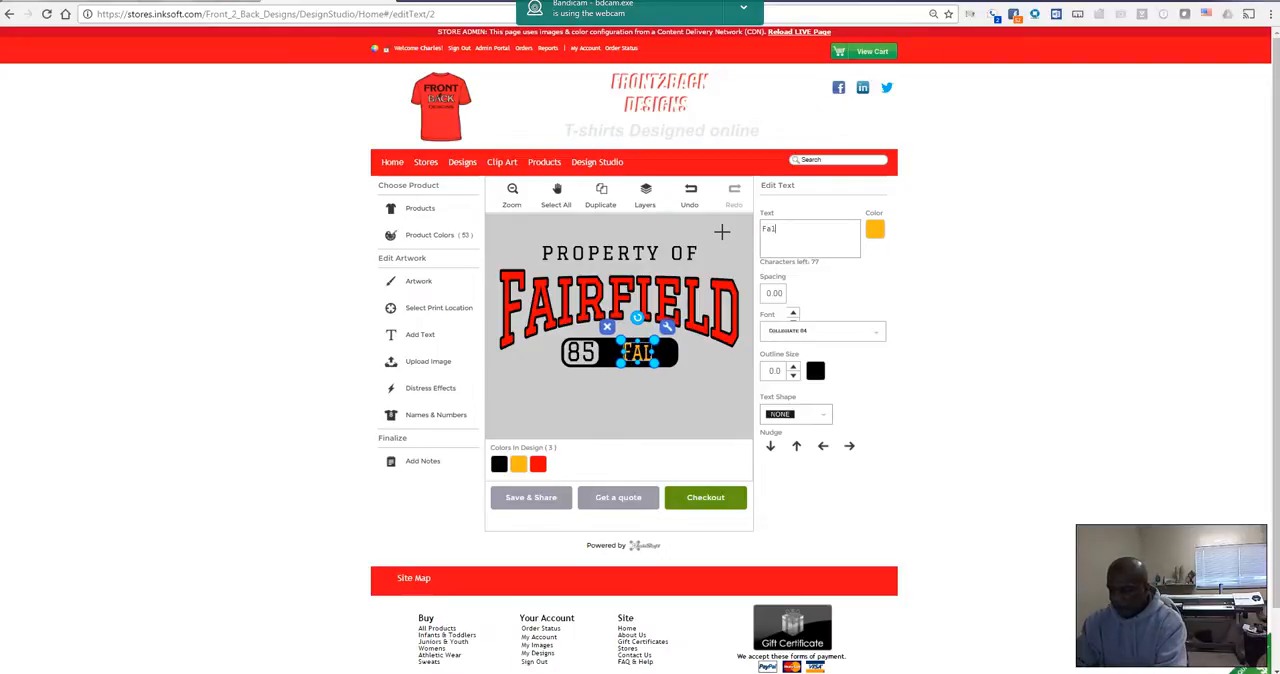
{"action": "type", "text": "cons"}
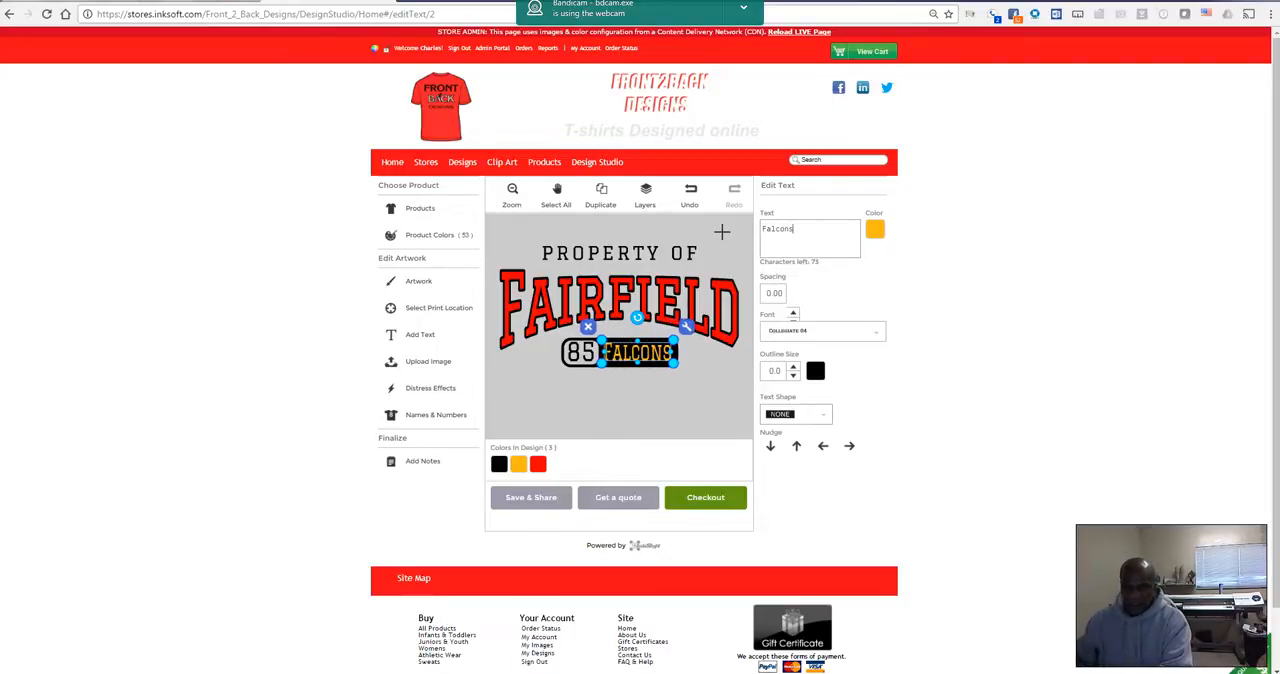
{"action": "left_click", "coordinate": [875, 233]}
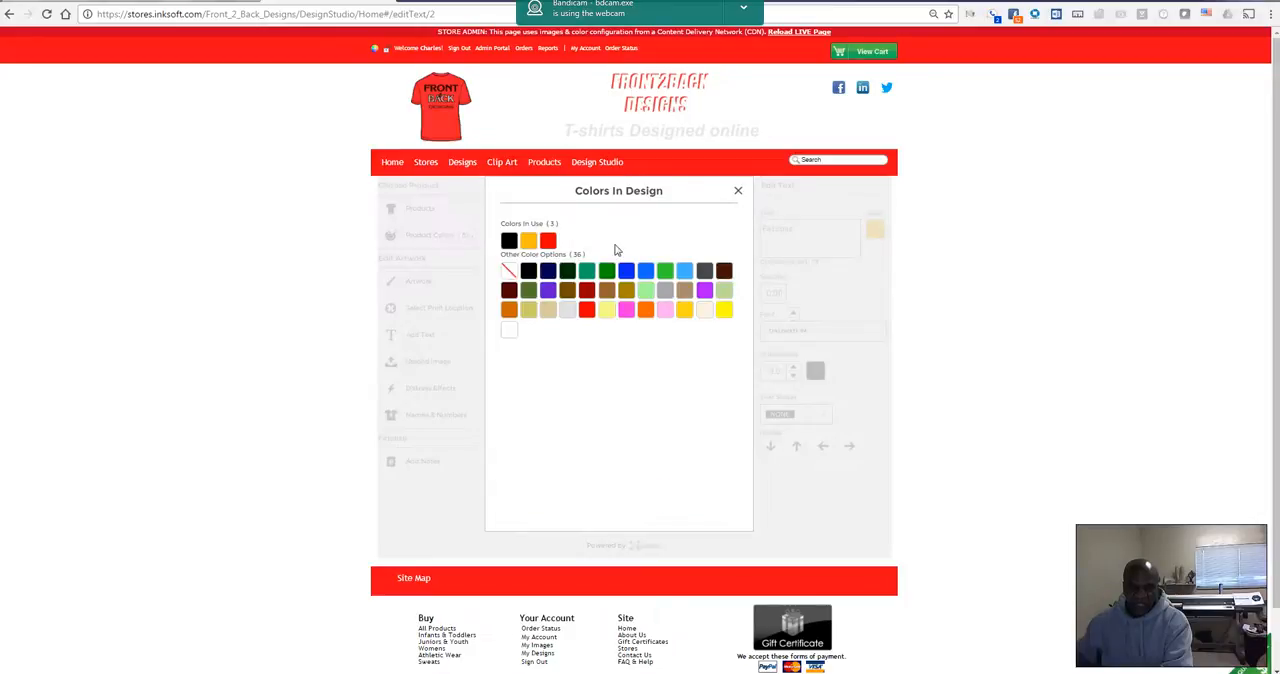
{"action": "left_click", "coordinate": [548, 240]}
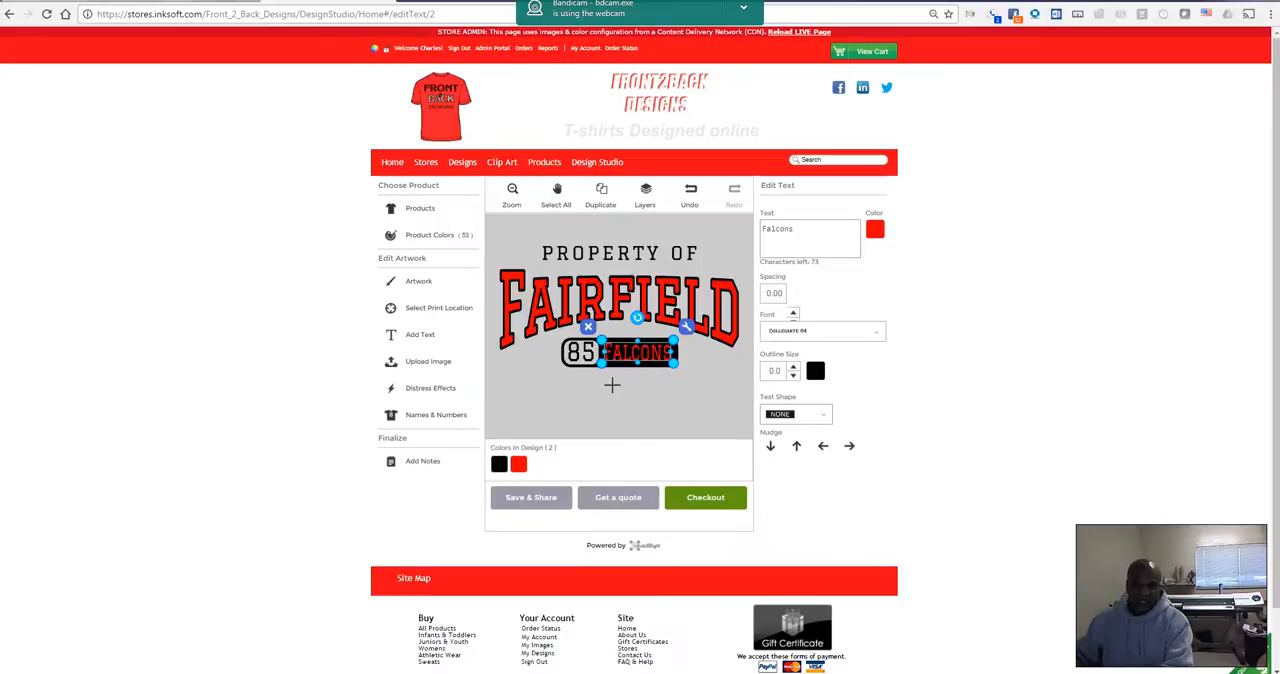
{"action": "left_click", "coordinate": [700, 388]}
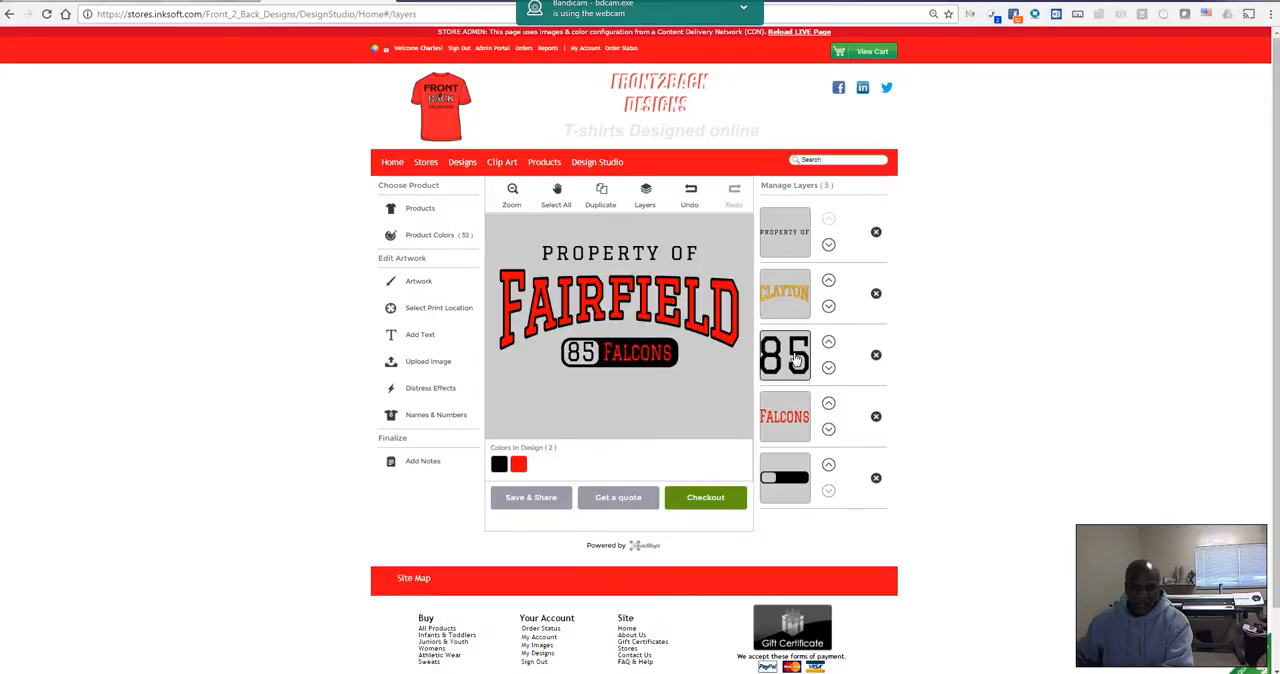
Step: Replace the number 85 beside the Falcons text with 17
{"action": "left_click", "coordinate": [794, 358]}
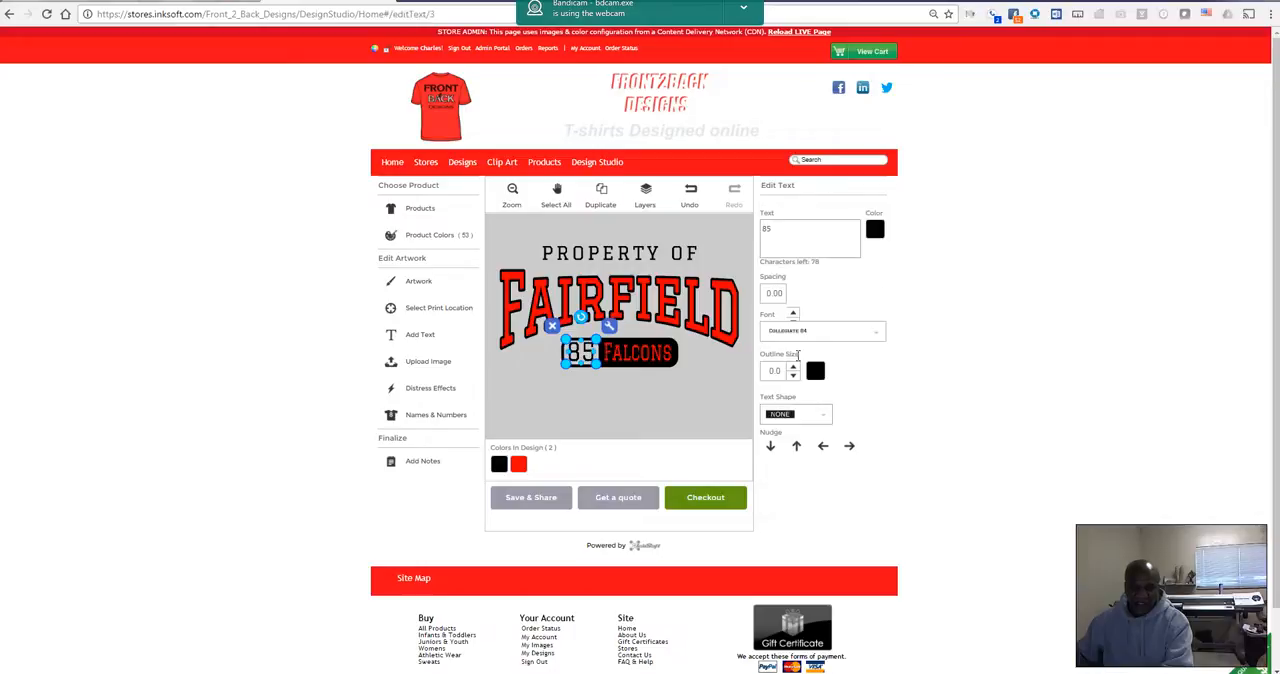
{"action": "double_click", "coordinate": [777, 229]}
{"action": "type", "text": "17"}
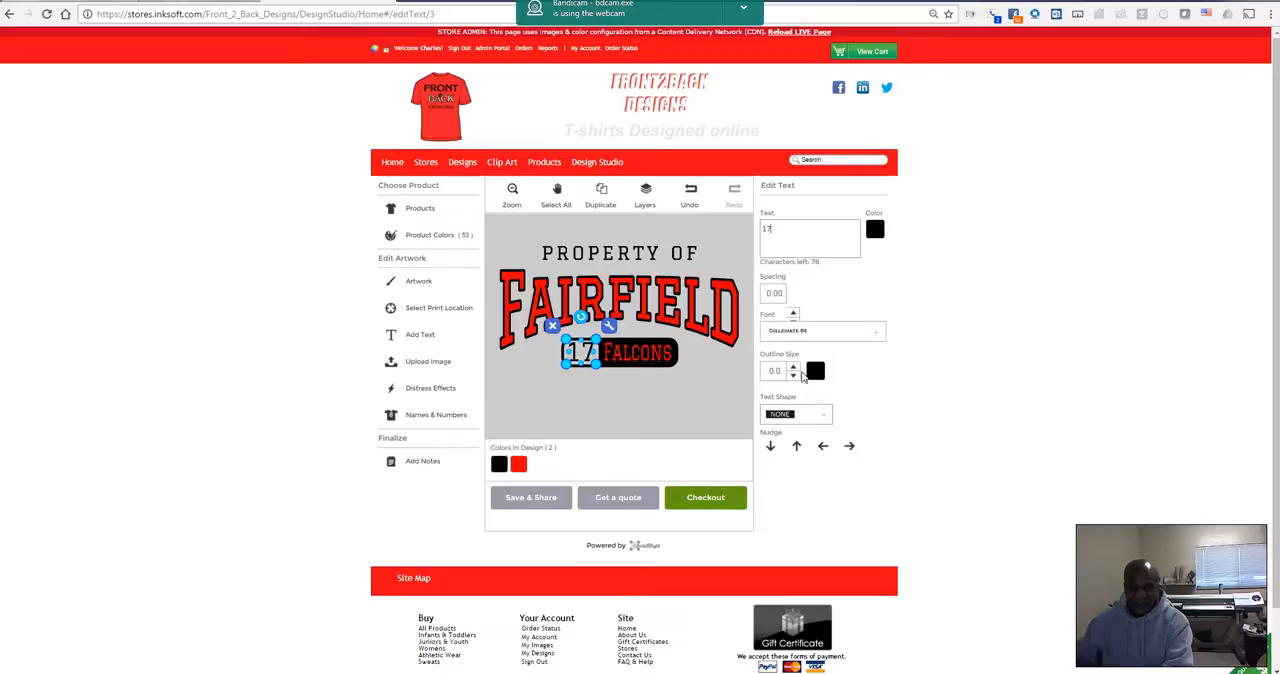
{"action": "left_click", "coordinate": [711, 385]}
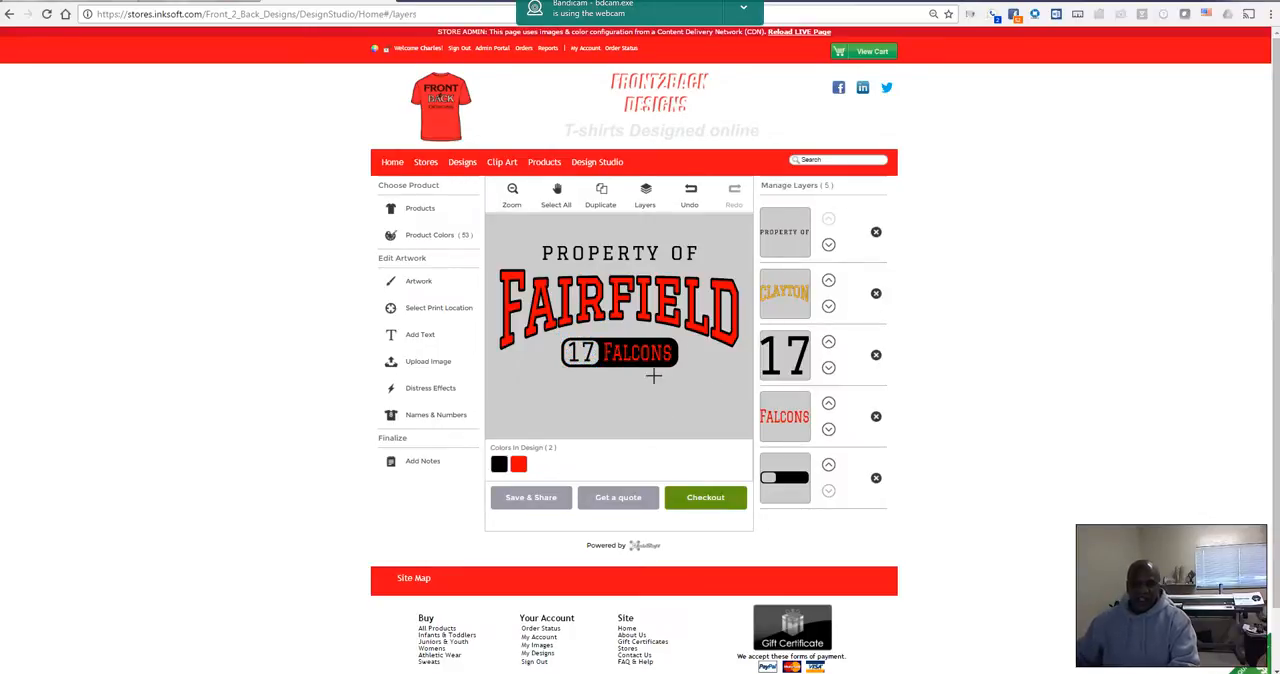
{"action": "left_click", "coordinate": [783, 300]}
{"action": "left_click", "coordinate": [674, 403]}
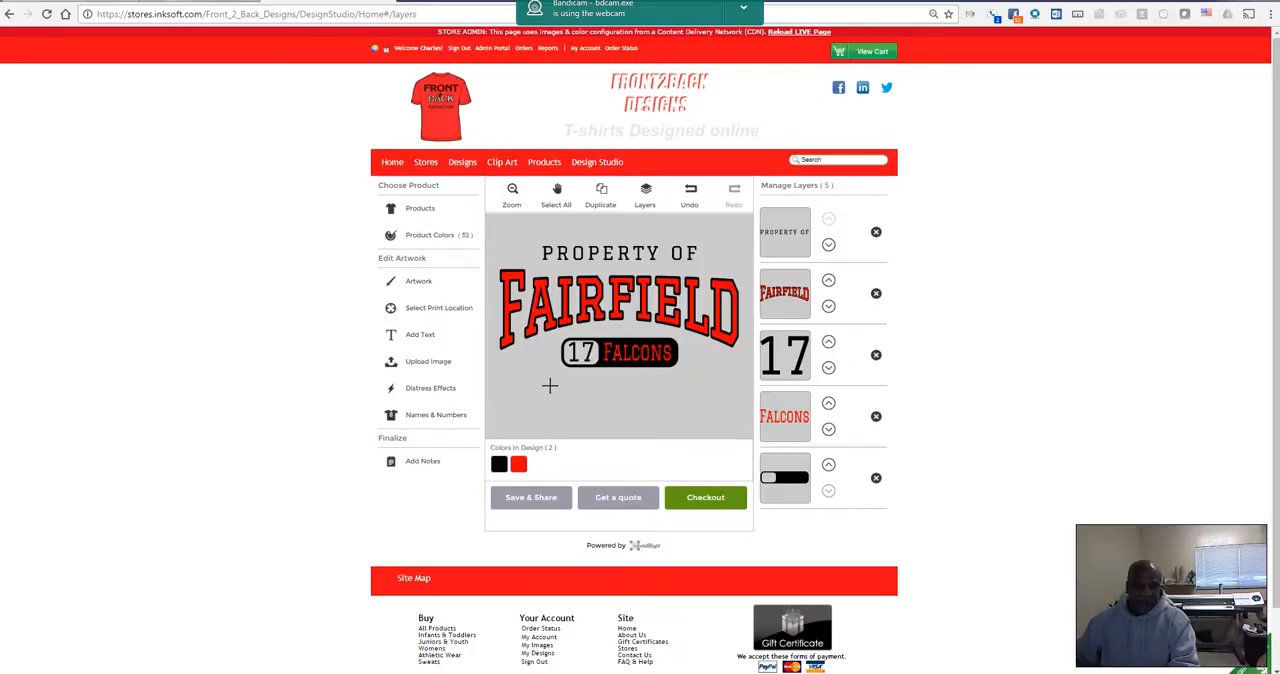
Step: Search the clip art for Birds and add the black-and-white flying bird with raised wings to the design
{"action": "left_click", "coordinate": [421, 285]}
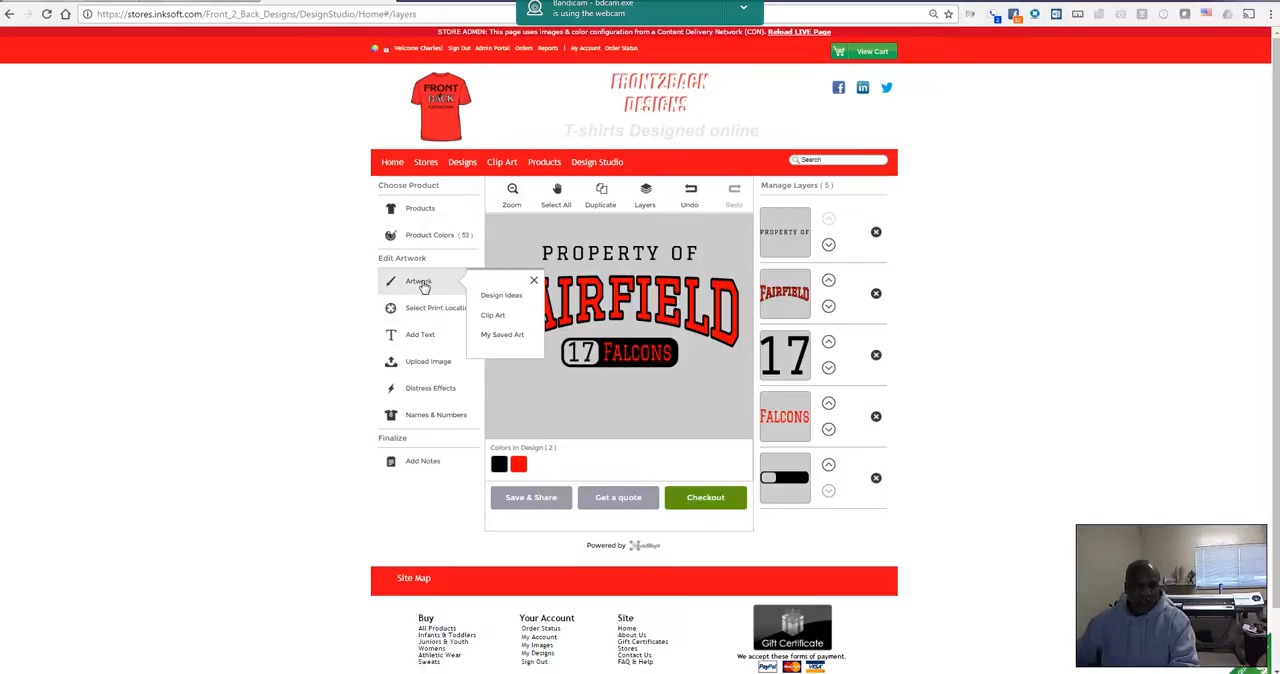
{"action": "left_click", "coordinate": [497, 316]}
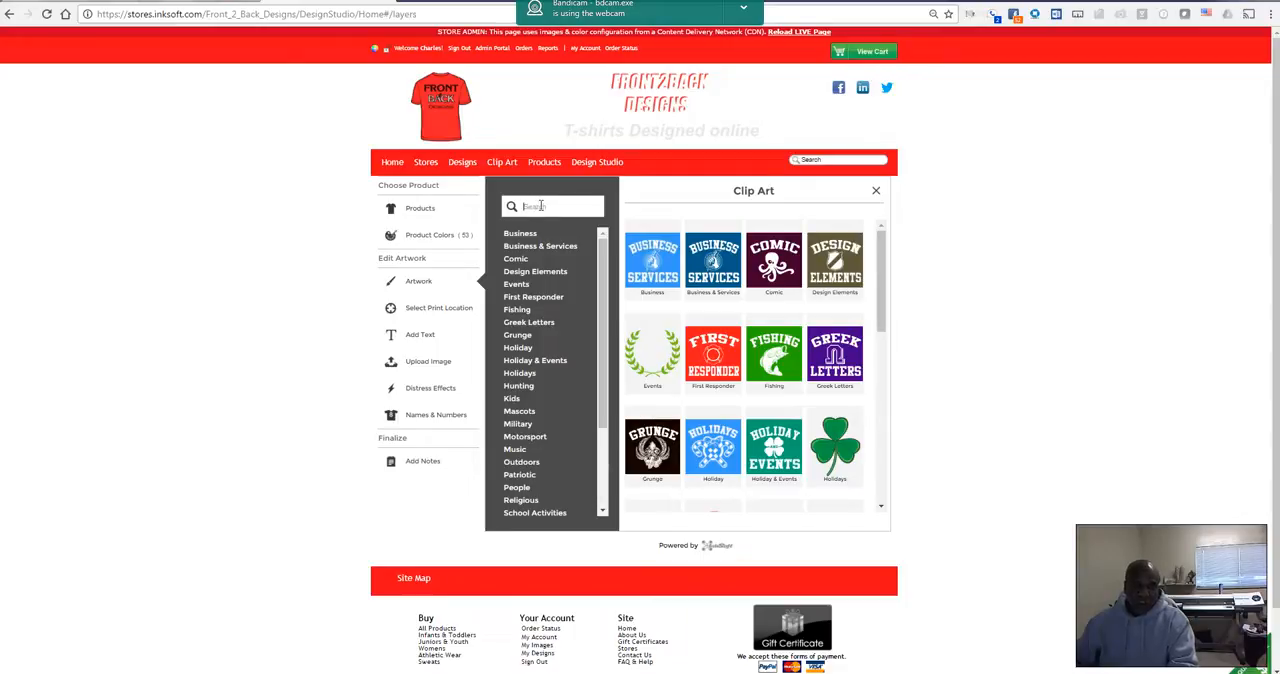
{"action": "type", "text": "Blrds"}
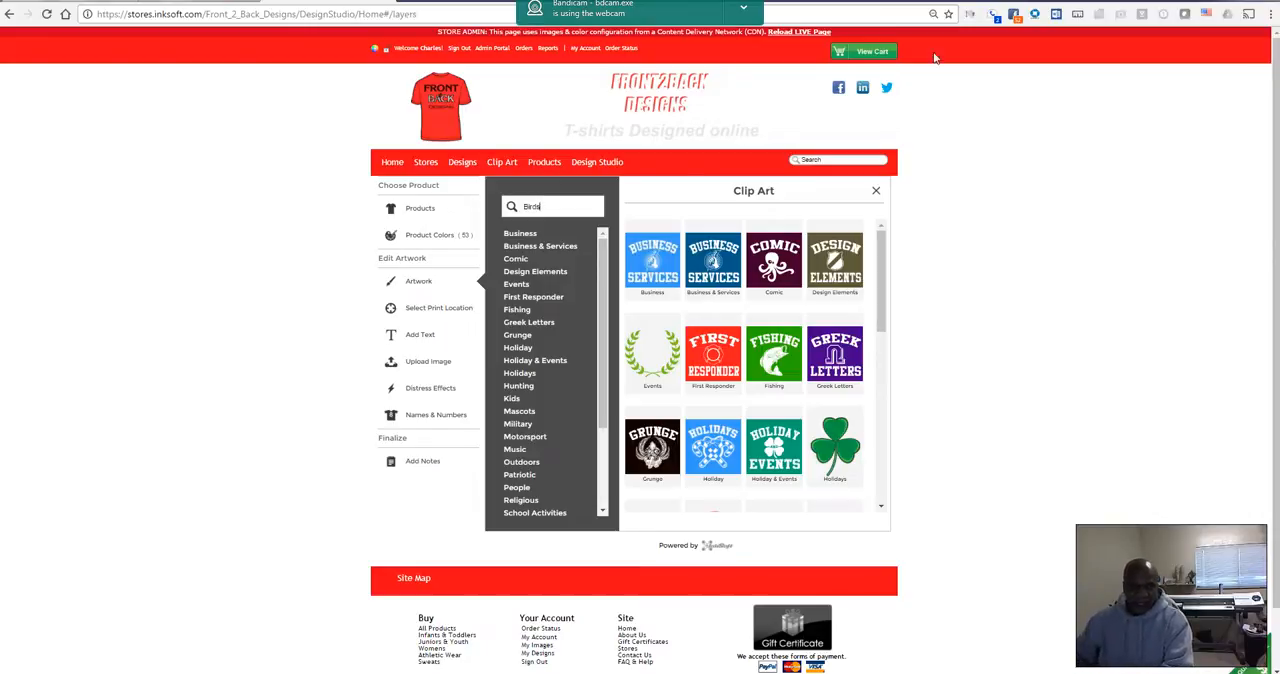
{"action": "left_click", "coordinate": [511, 208]}
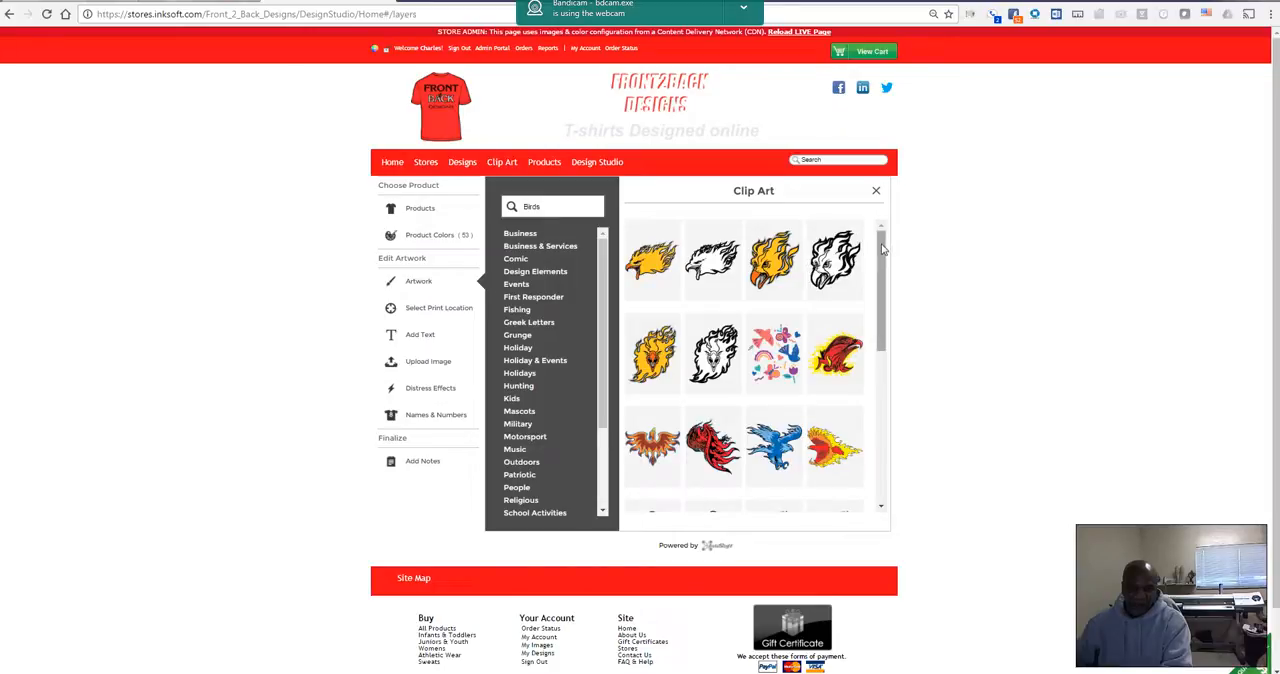
{"action": "left_click_drag", "start_coordinate": [882, 248], "coordinate": [862, 394]}
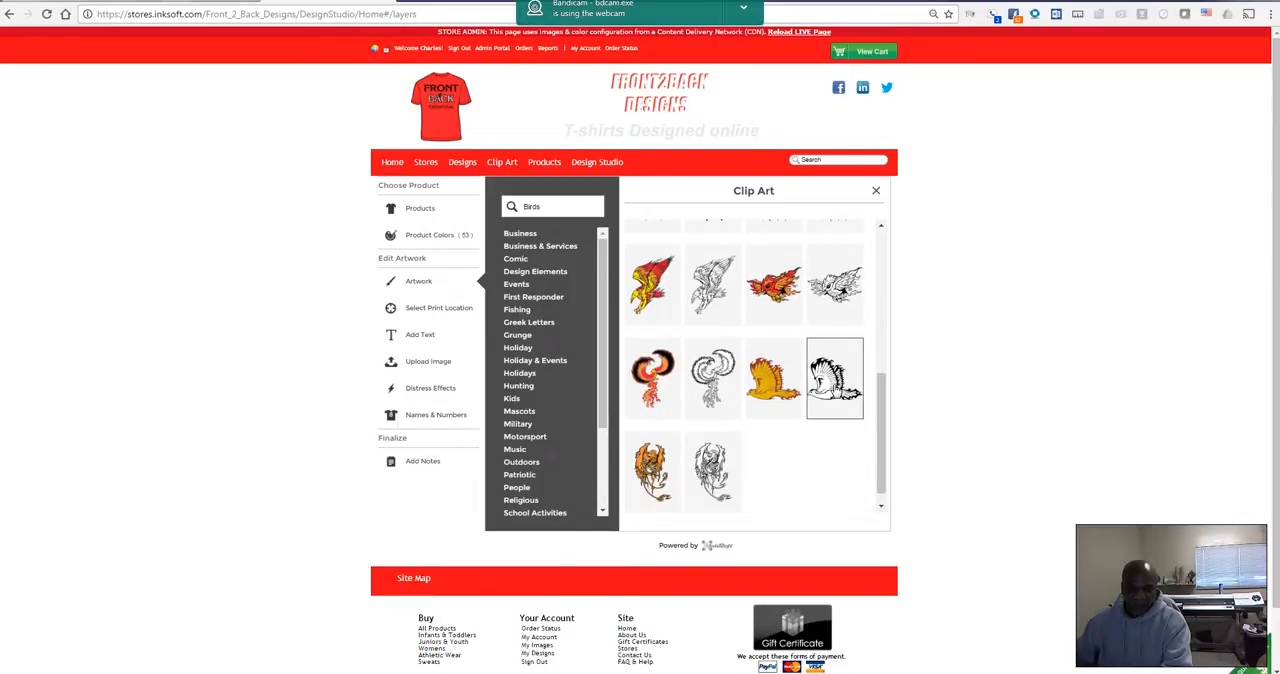
{"action": "left_click", "coordinate": [837, 390]}
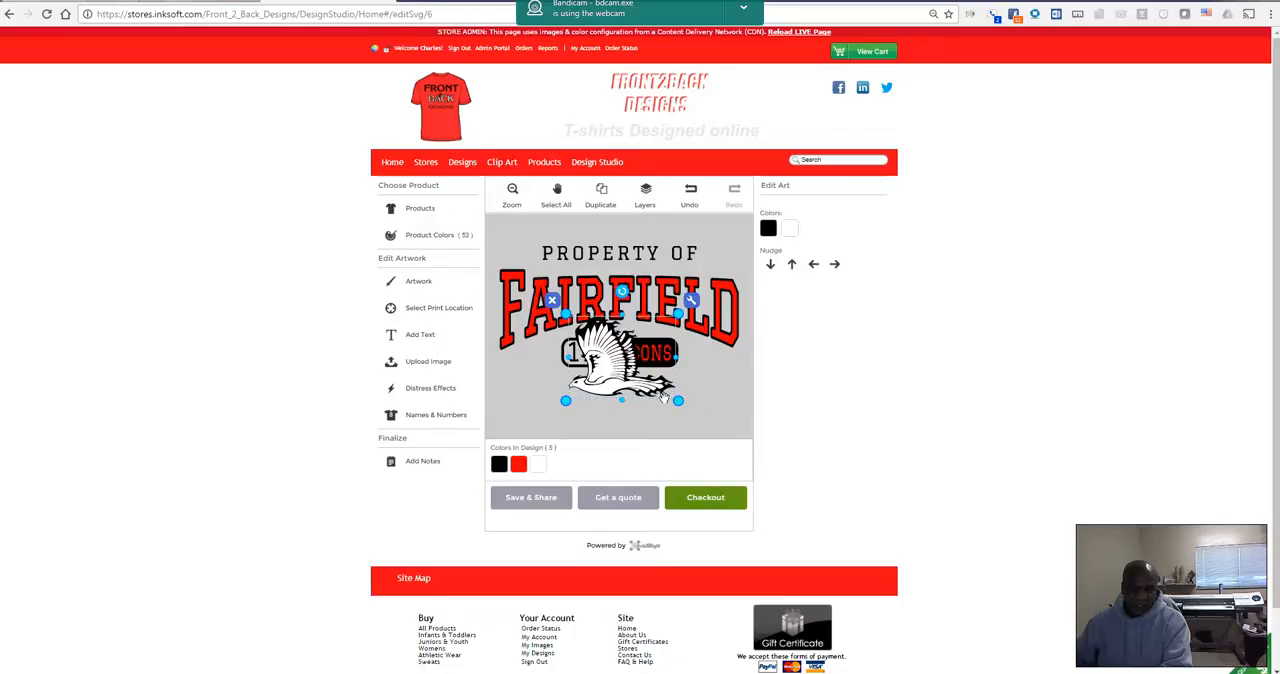
Step: Shrink and tilt the bird beside the lower right end of the Falcons text, and recolor its white areas red
{"action": "left_click_drag", "start_coordinate": [687, 334], "coordinate": [714, 346]}
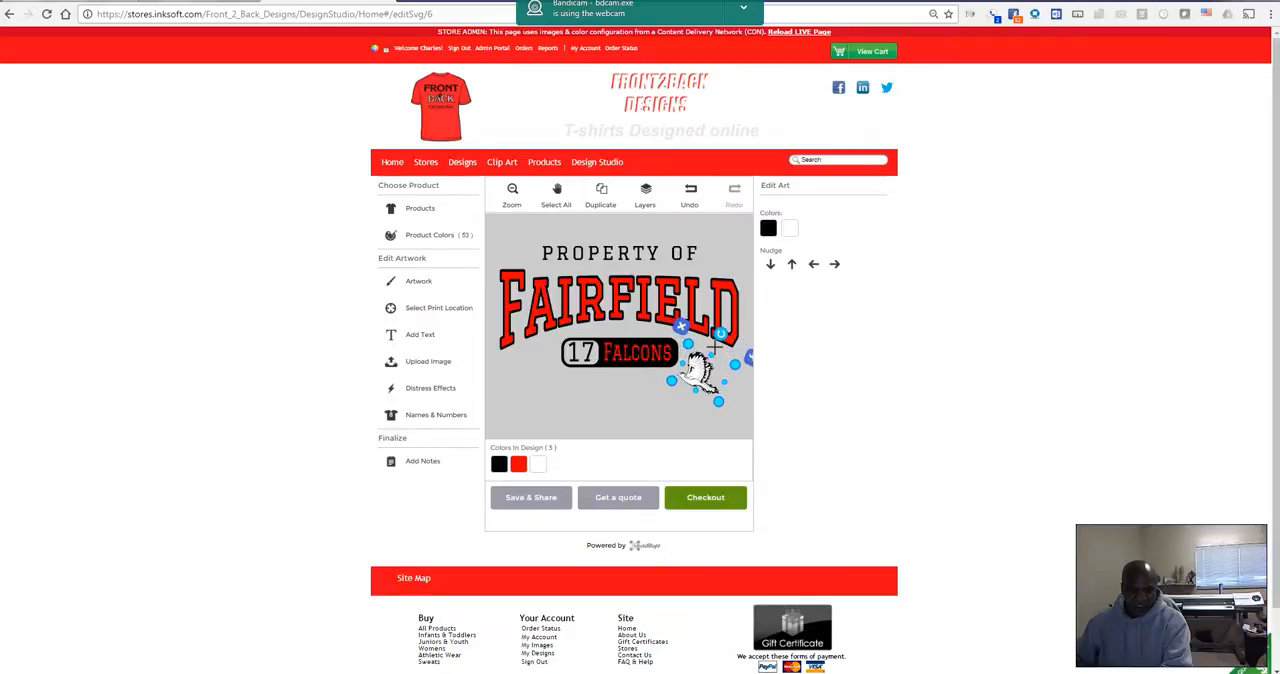
{"action": "left_click", "coordinate": [743, 398]}
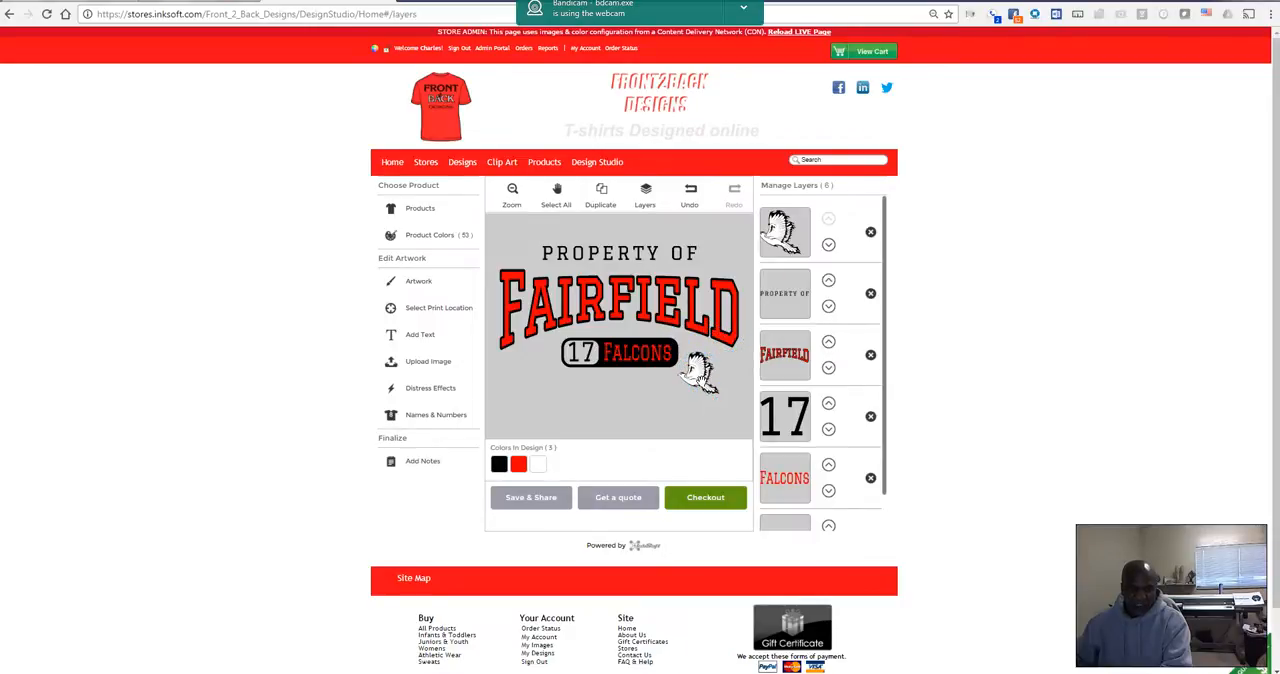
{"action": "left_click", "coordinate": [787, 238]}
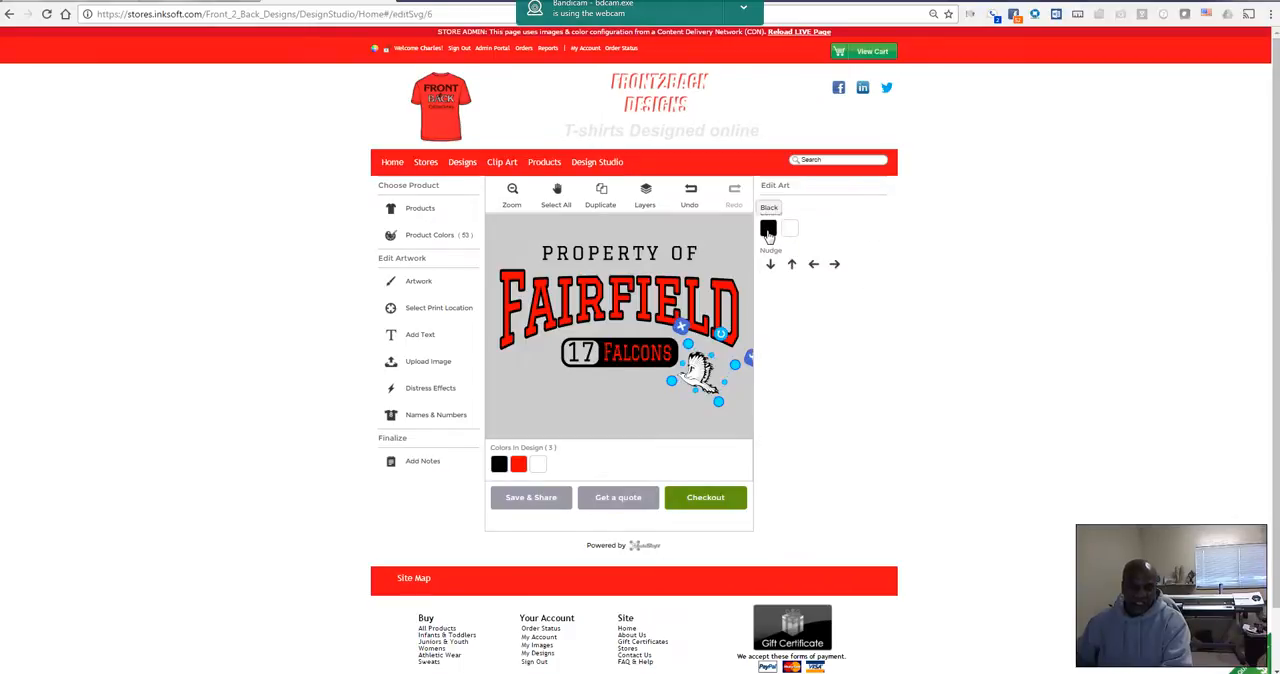
{"action": "left_click", "coordinate": [789, 231]}
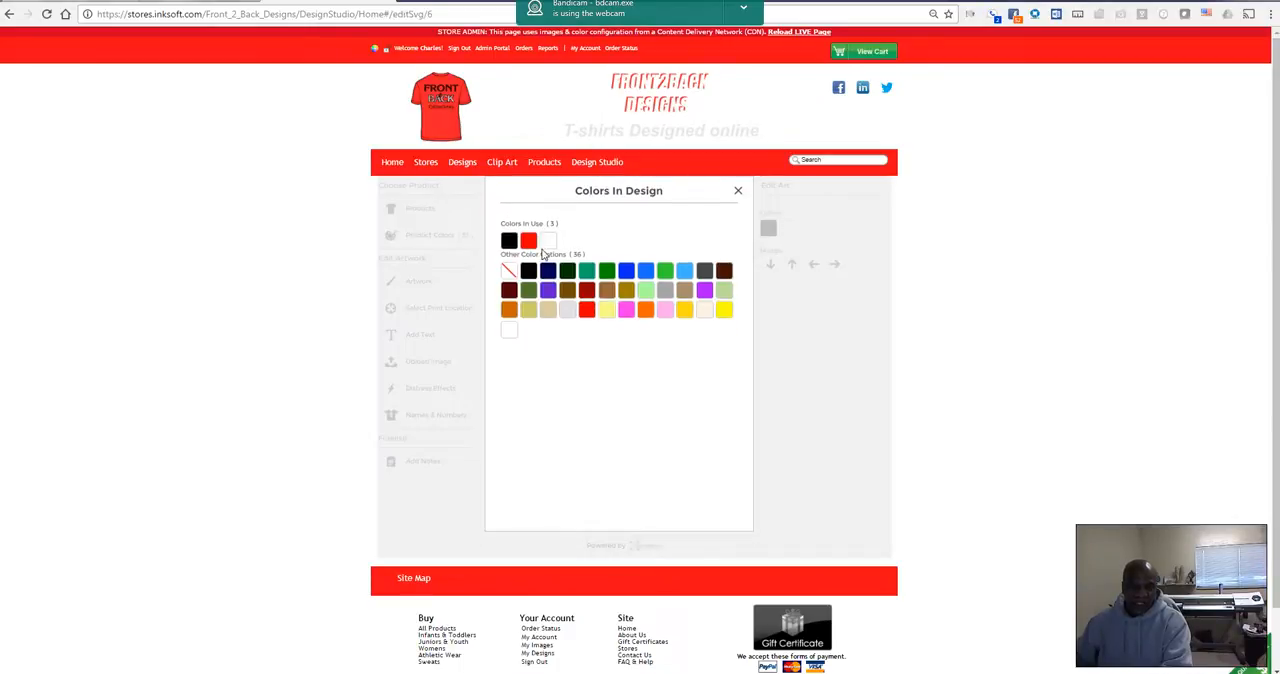
{"action": "left_click", "coordinate": [528, 240]}
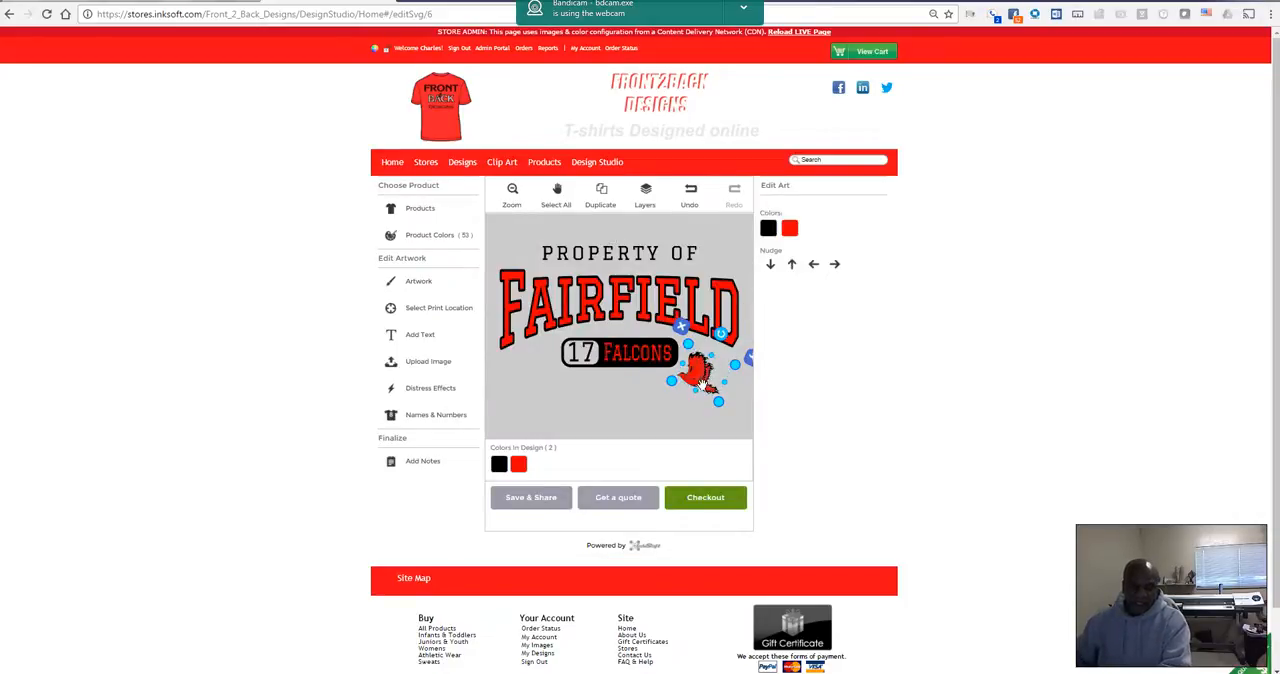
{"action": "left_click", "coordinate": [664, 400]}
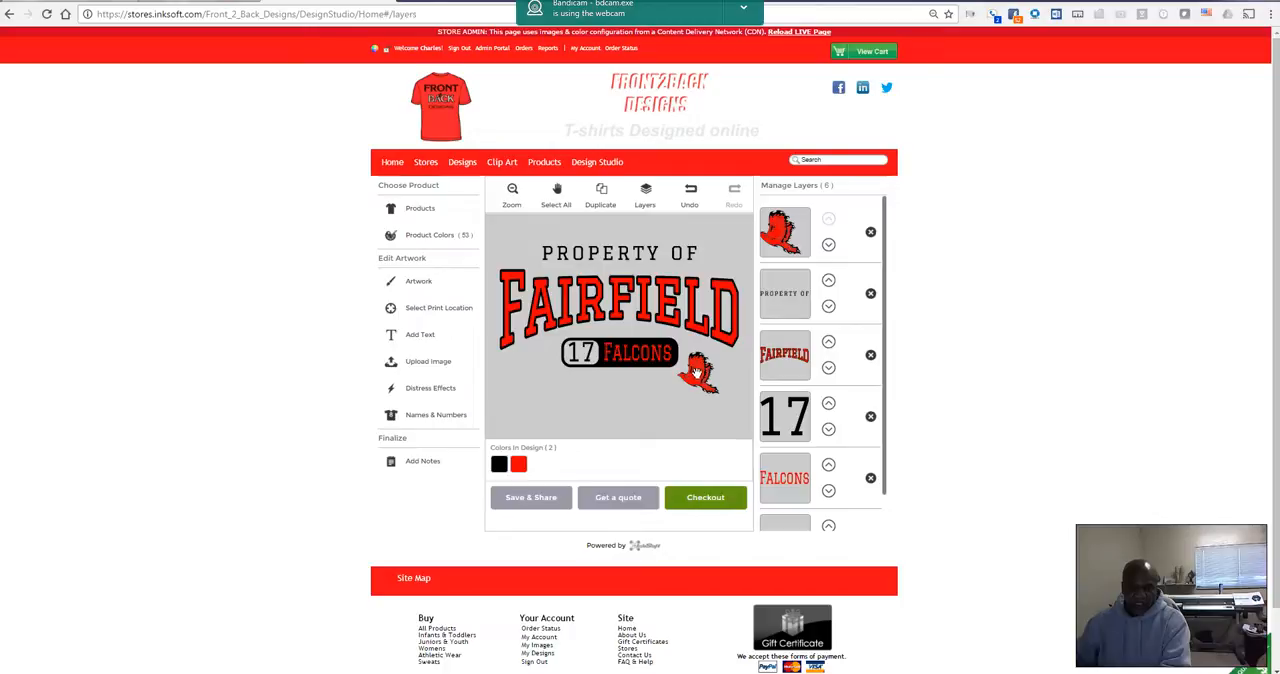
Step: Duplicate the red bird and place the copy below the left end of the Fairfield text
{"action": "left_click", "coordinate": [695, 373]}
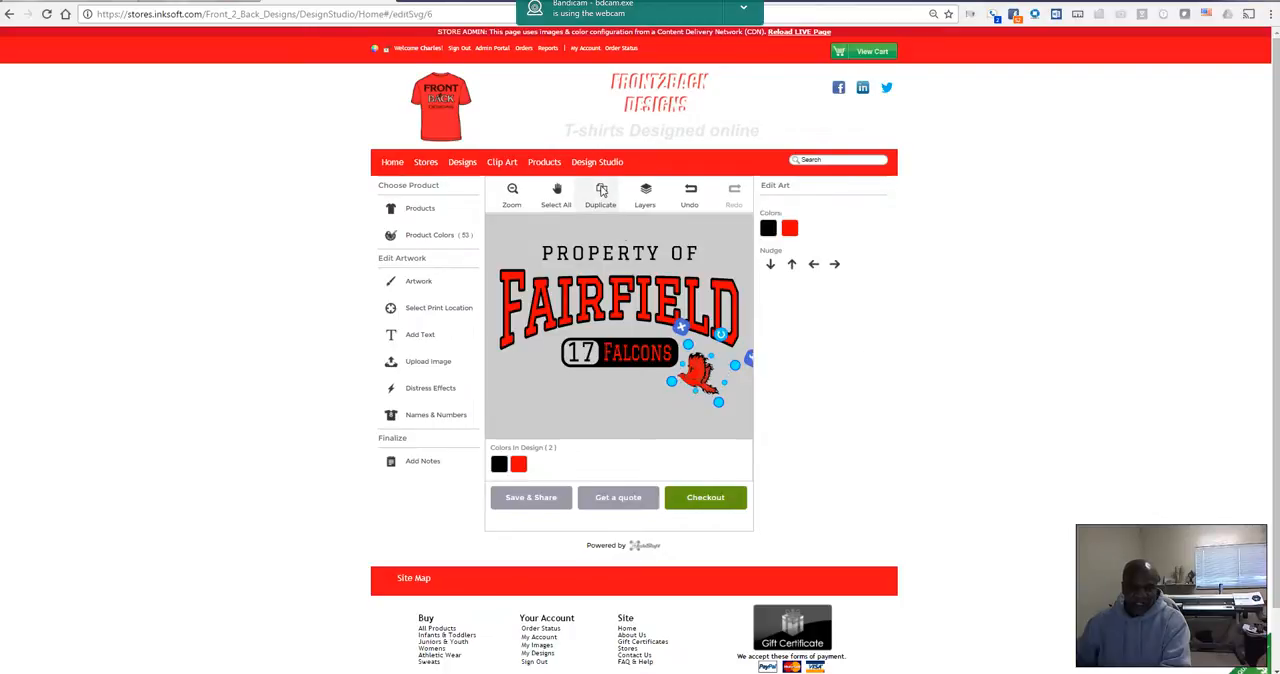
{"action": "left_click", "coordinate": [602, 191]}
{"action": "left_click_drag", "start_coordinate": [705, 395], "coordinate": [534, 381]}
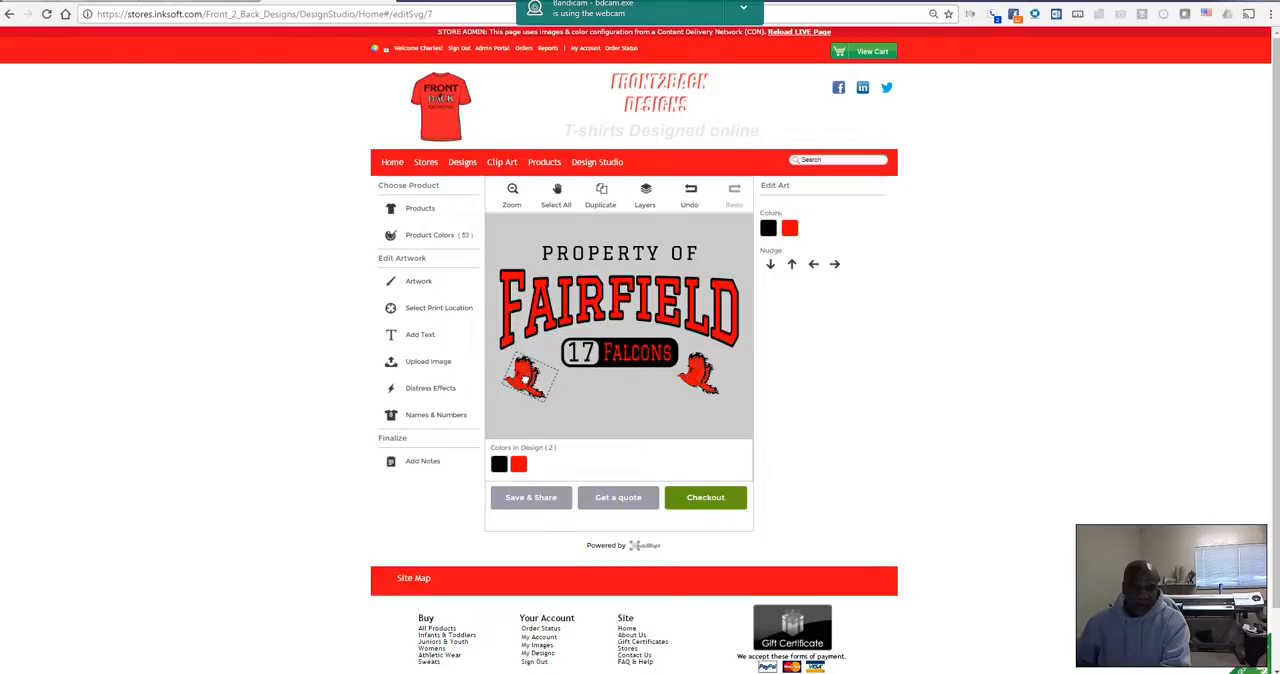
Step: Flip the left bird horizontally and rotate it to mirror the bird on the right
{"action": "right_click", "coordinate": [526, 376]}
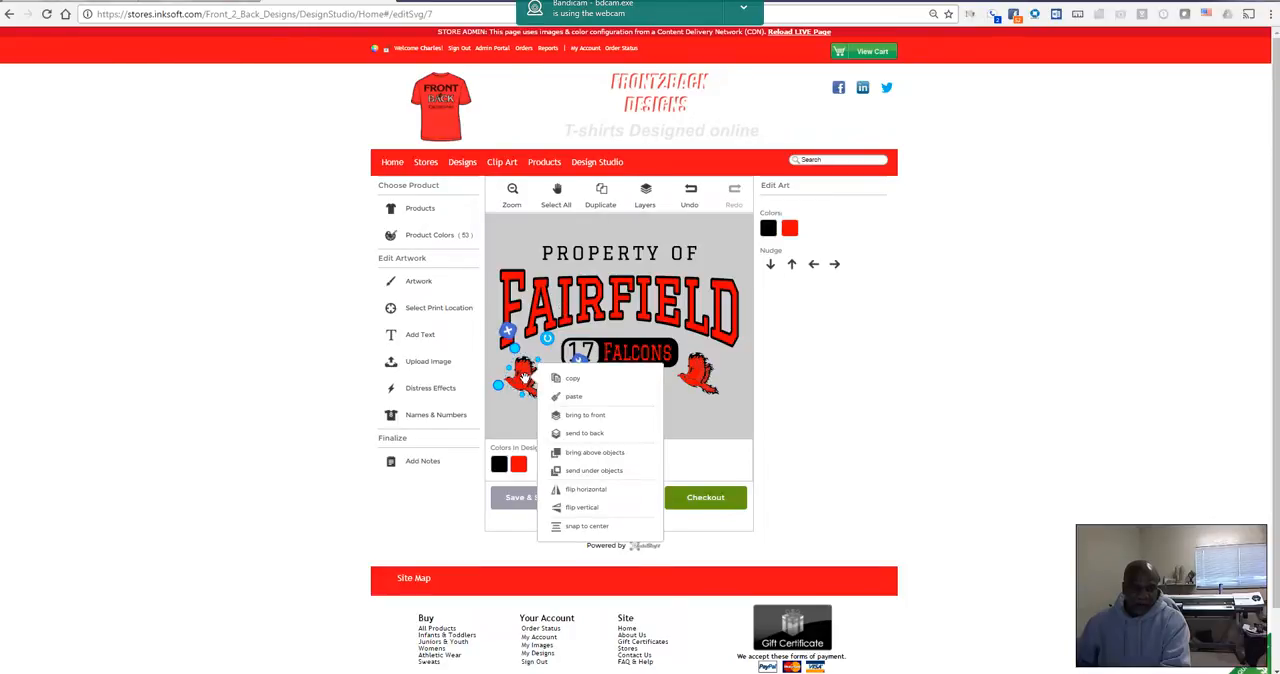
{"action": "left_click", "coordinate": [572, 491]}
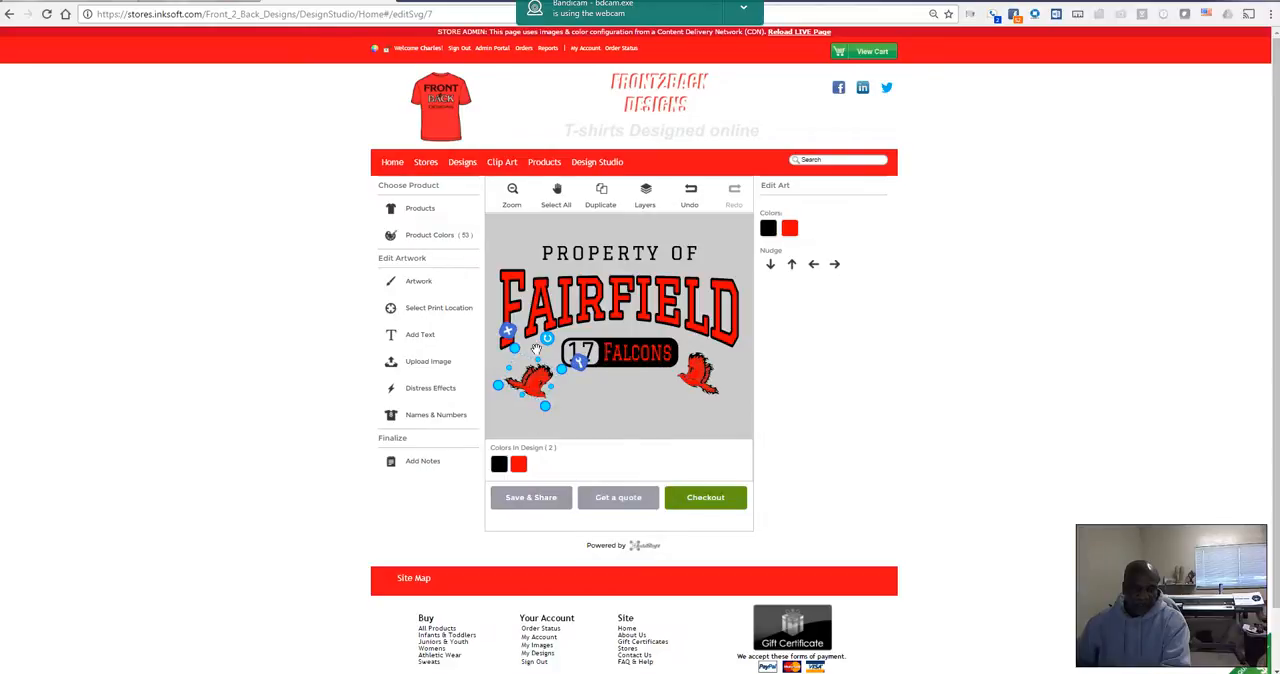
{"action": "left_click_drag", "start_coordinate": [547, 338], "coordinate": [511, 342]}
{"action": "left_click_drag", "start_coordinate": [533, 388], "coordinate": [532, 389]}
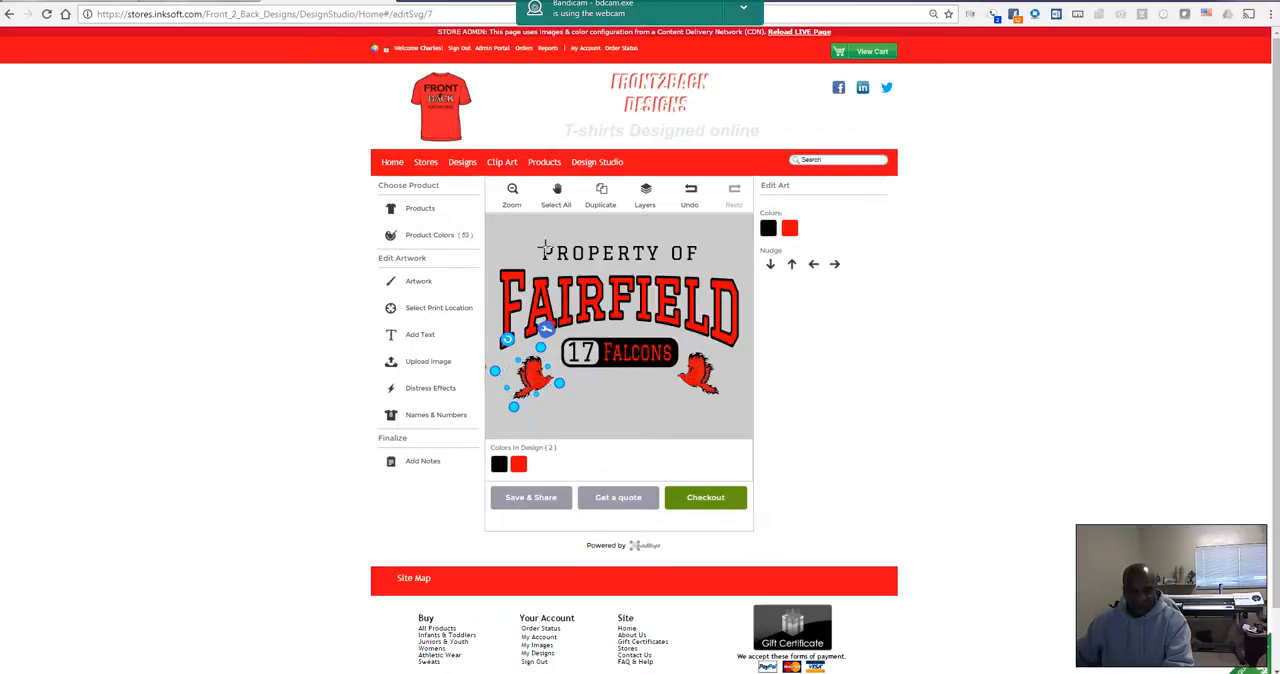
{"action": "left_click", "coordinate": [632, 404]}
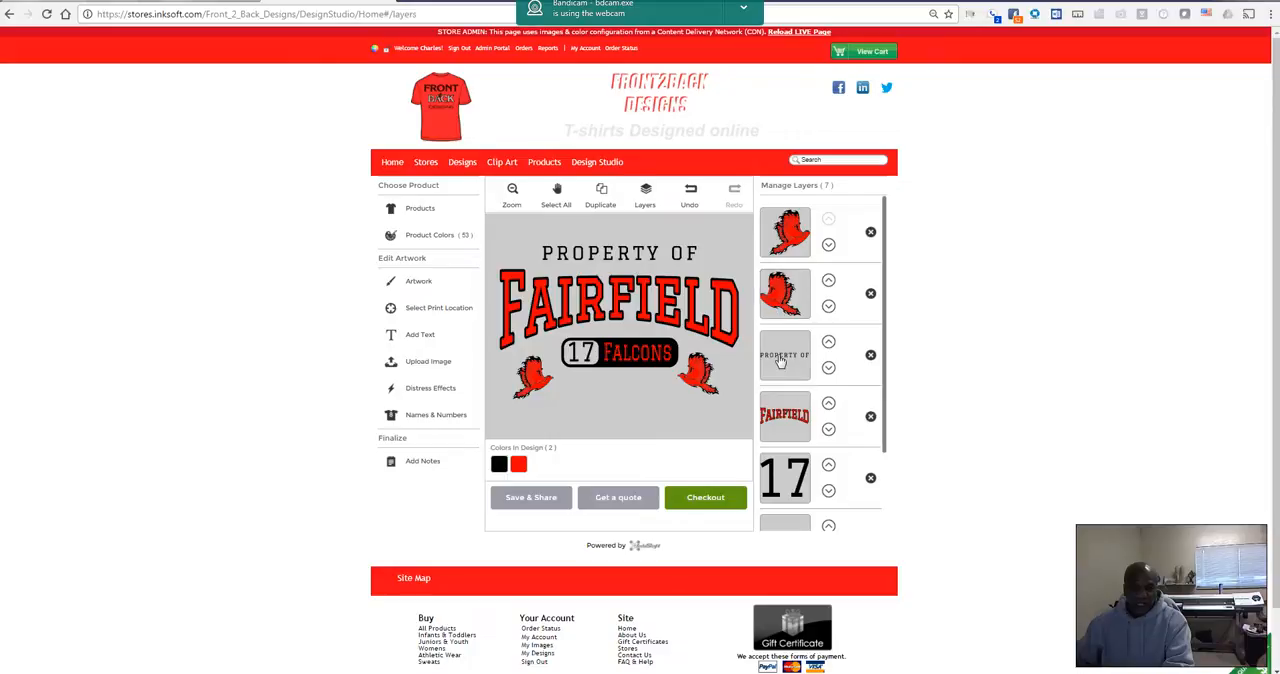
Step: Replace the PROPERTY OF text above Fairfield with City Of
{"action": "left_click", "coordinate": [778, 355]}
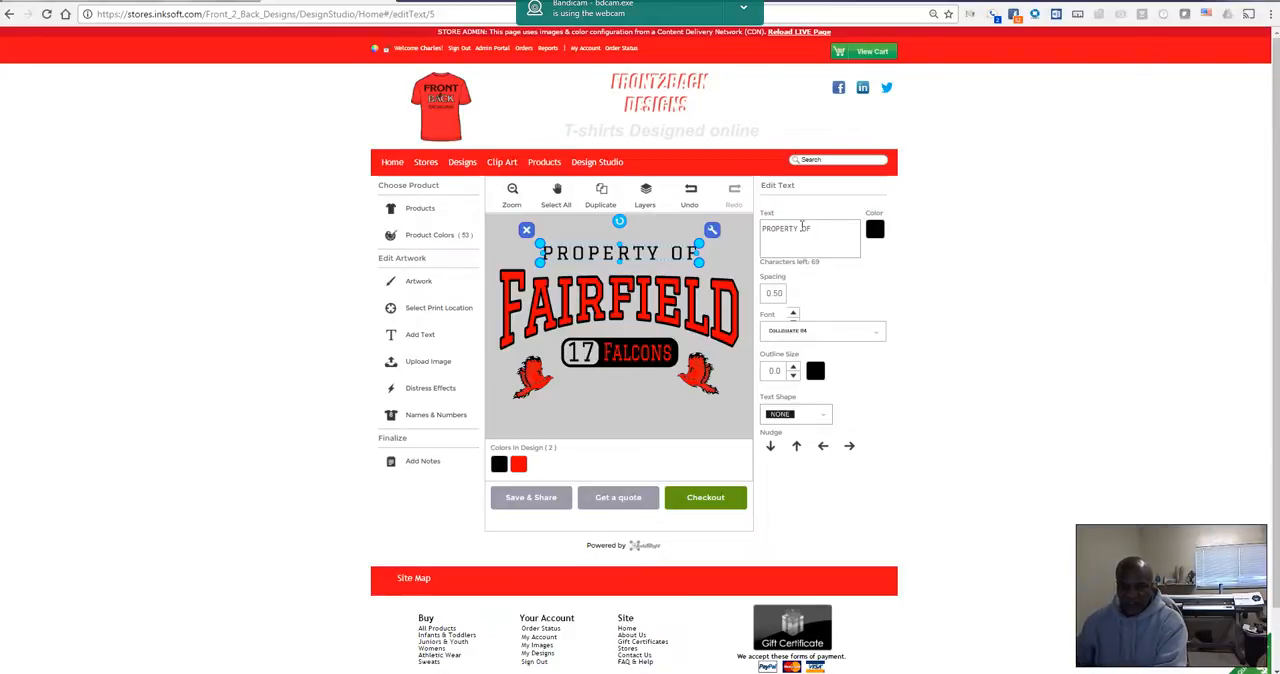
{"action": "left_click_drag", "start_coordinate": [821, 227], "coordinate": [744, 234]}
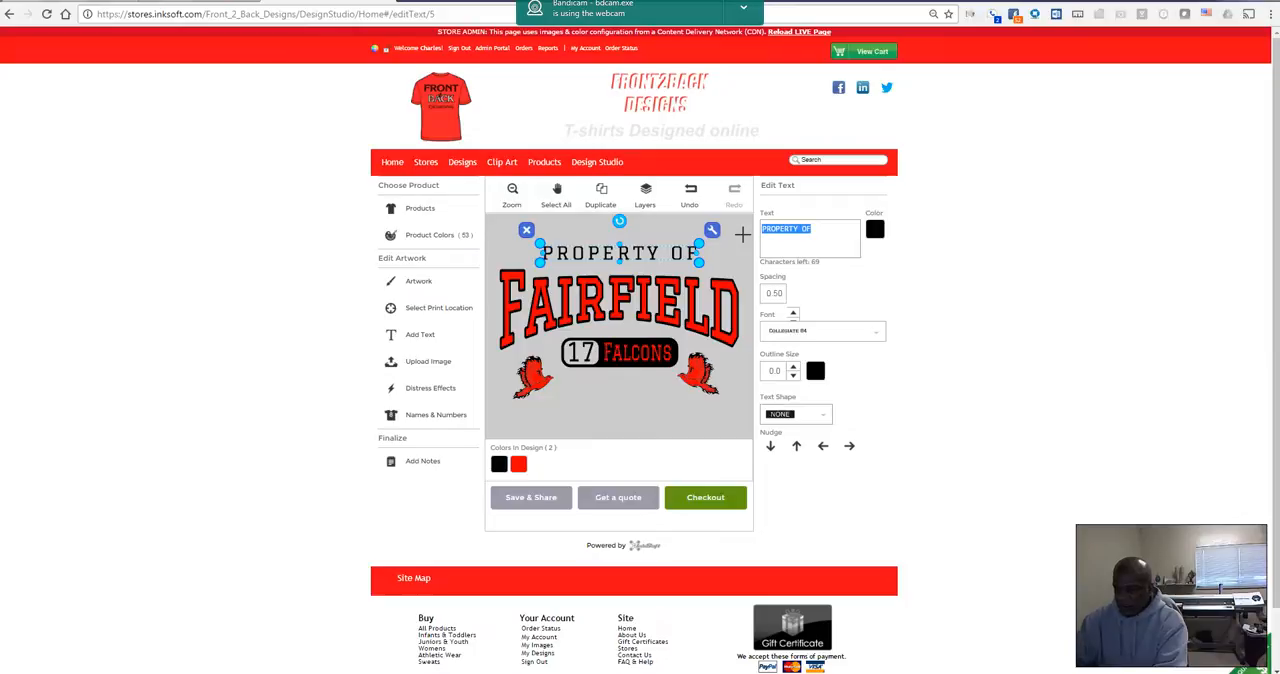
{"action": "type", "text": "City Of"}
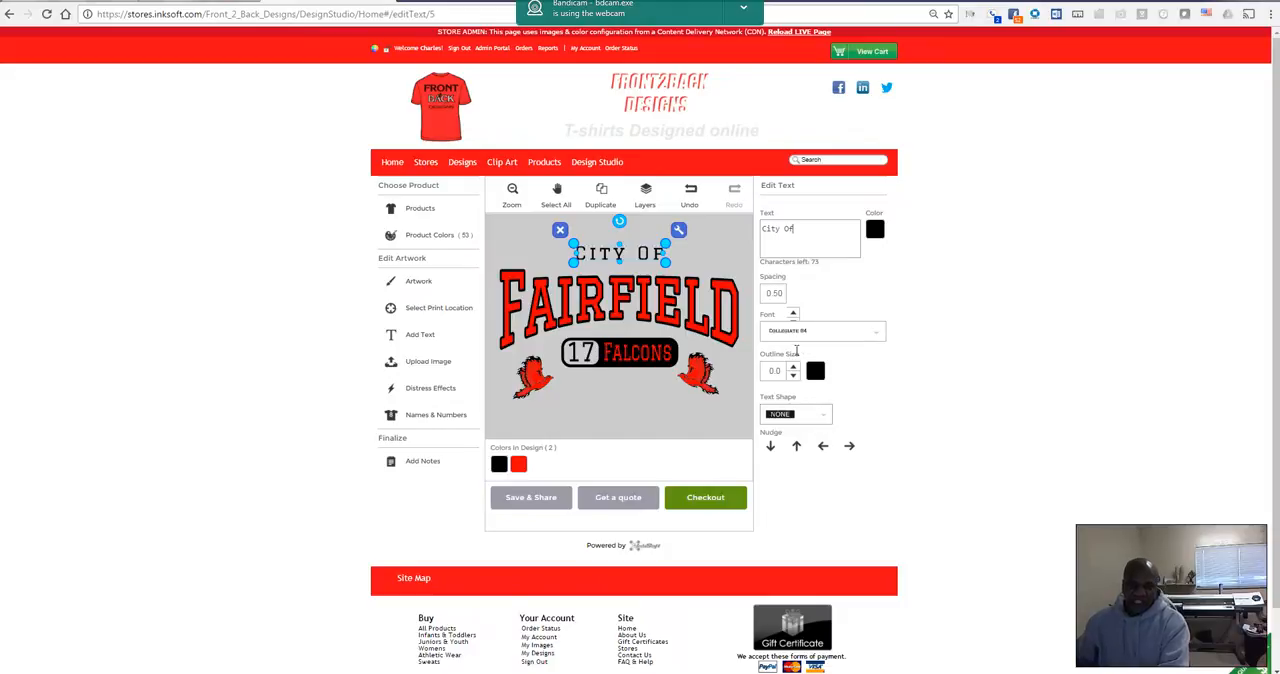
Step: Set the City Of text to the Classic 08 font and enlarge it slightly above the Fairfield text
{"action": "left_click", "coordinate": [876, 340]}
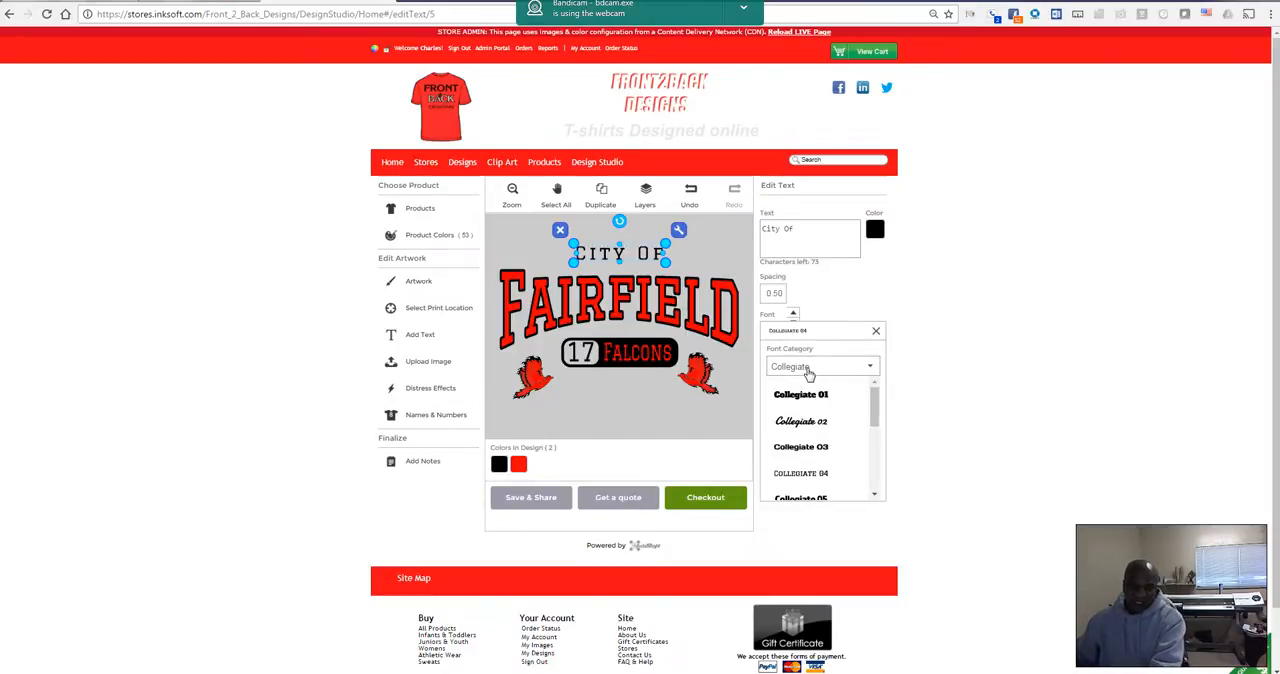
{"action": "left_click", "coordinate": [871, 368]}
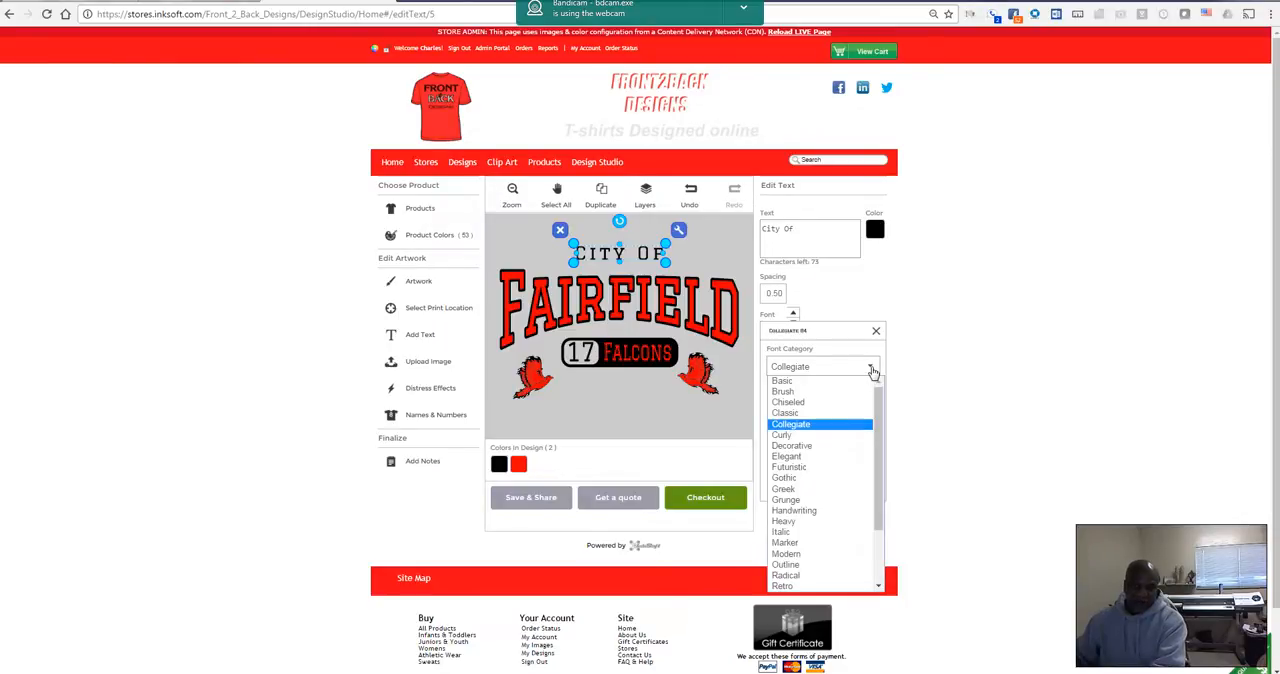
{"action": "left_click", "coordinate": [800, 415]}
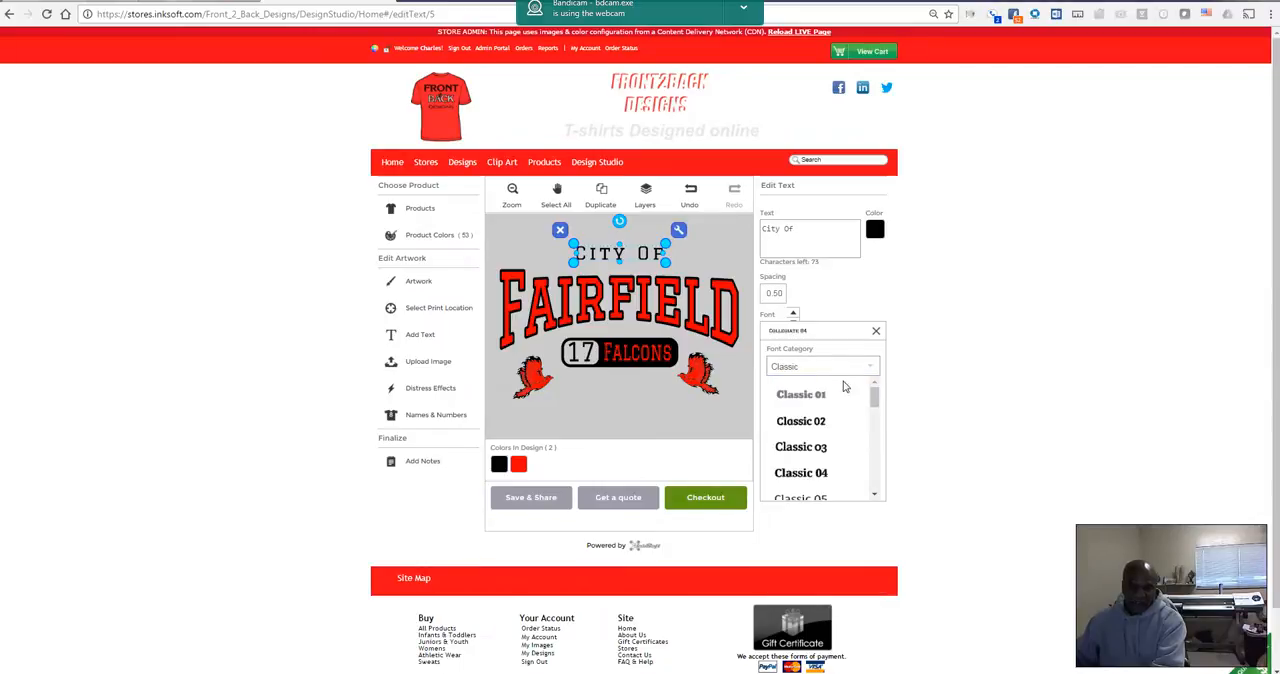
{"action": "scroll", "coordinate": [819, 427], "scroll_direction": "down", "scroll_amount": 1}
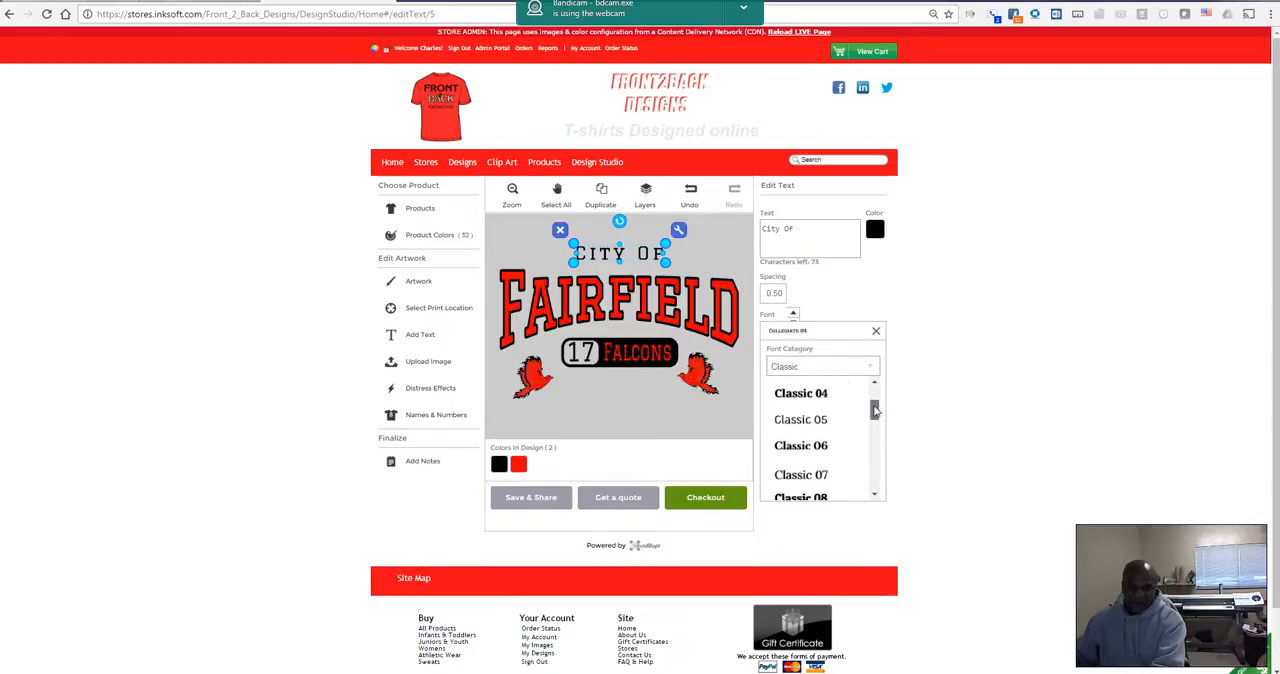
{"action": "left_click", "coordinate": [800, 451]}
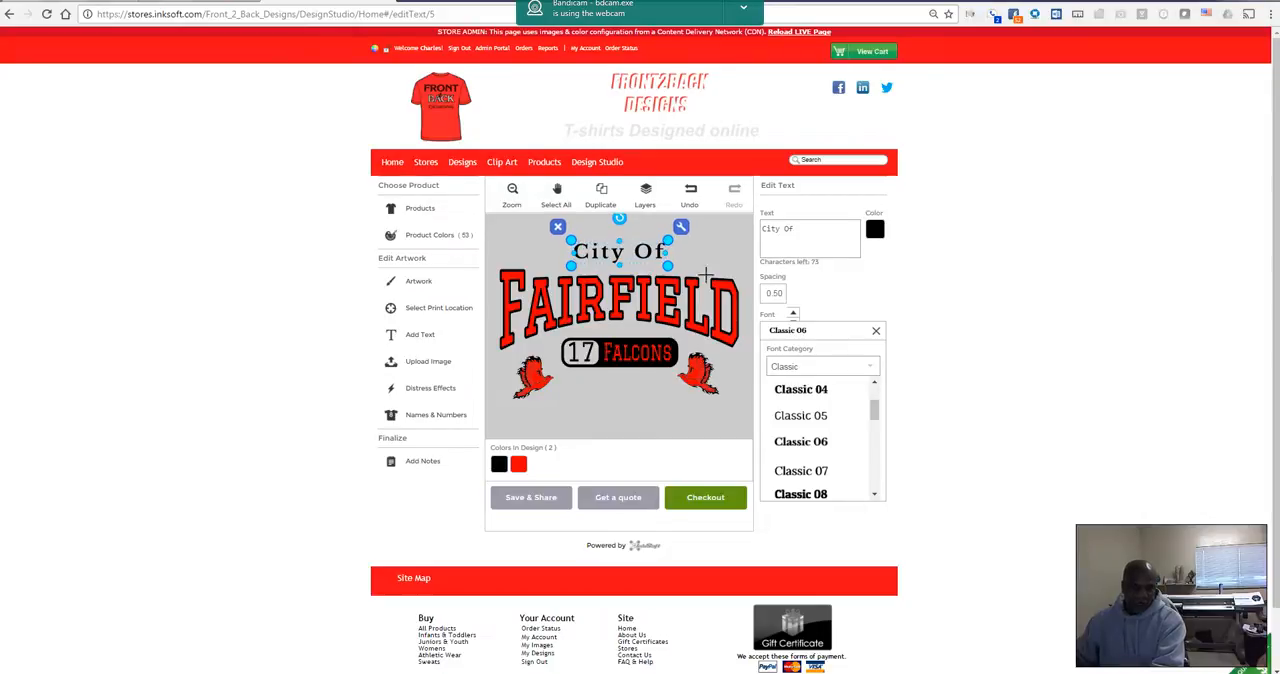
{"action": "left_click", "coordinate": [795, 496]}
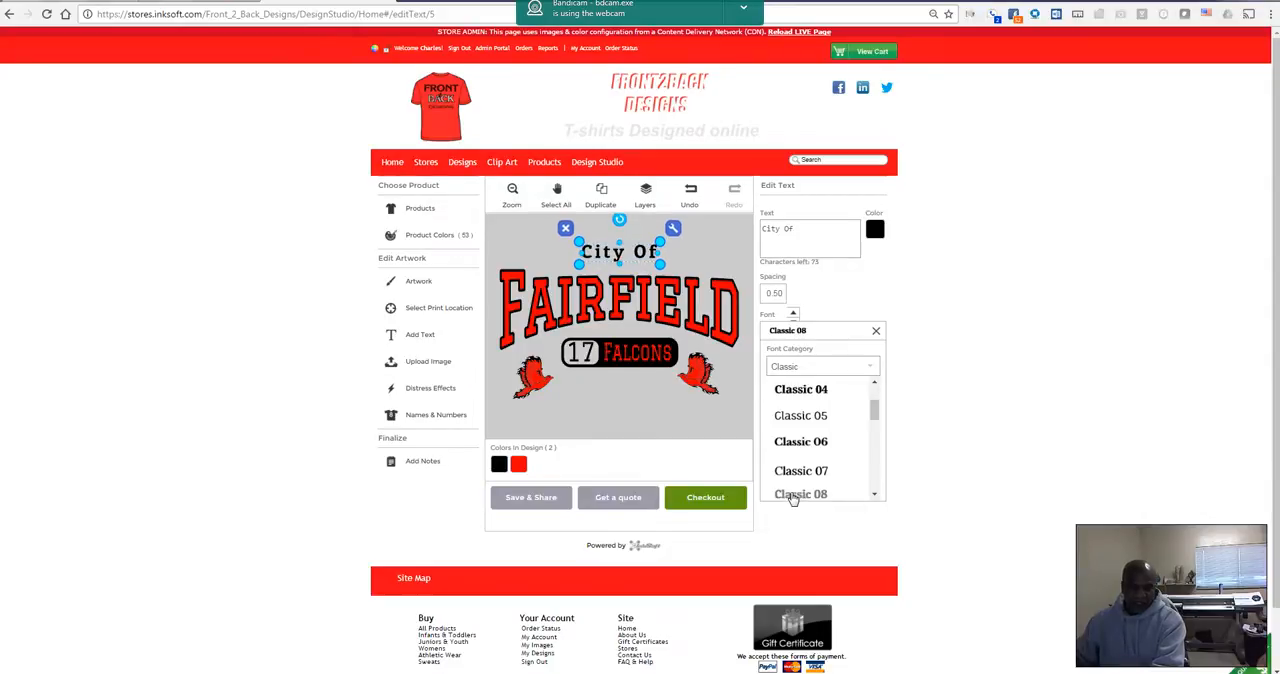
{"action": "left_click", "coordinate": [857, 318]}
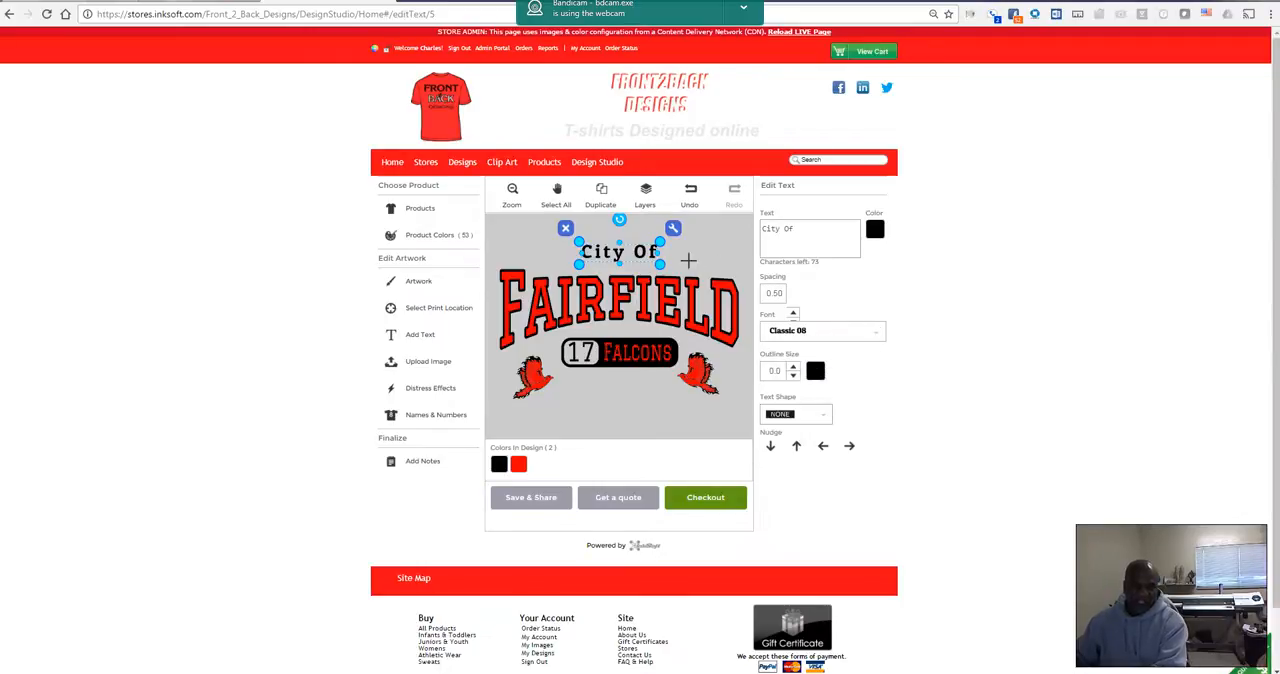
{"action": "left_click_drag", "start_coordinate": [573, 242], "coordinate": [562, 238]}
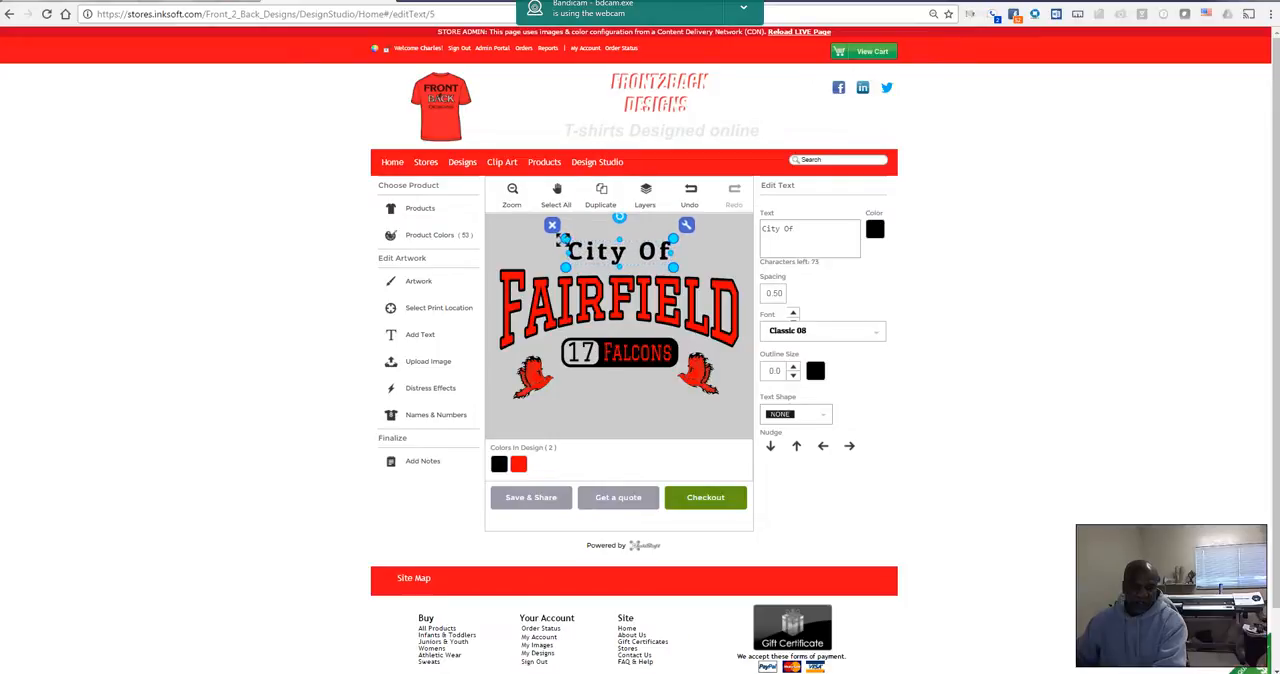
{"action": "left_click_drag", "start_coordinate": [673, 263], "coordinate": [678, 268]}
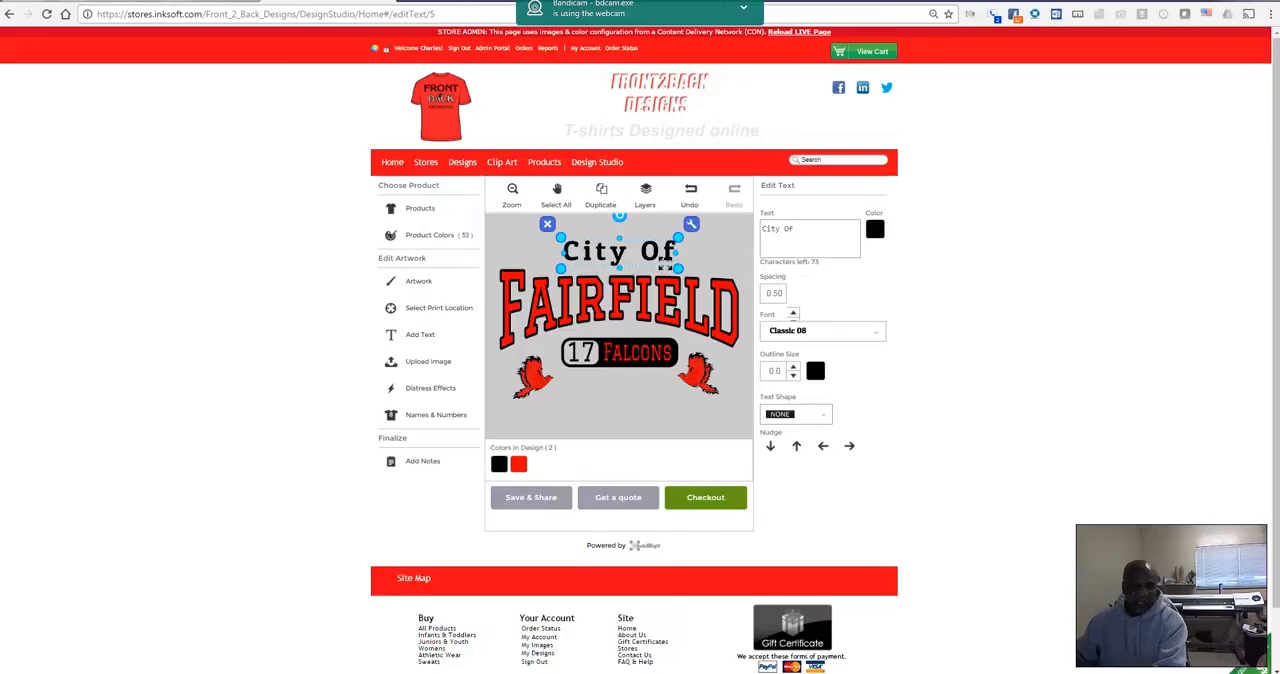
Step: Try the design's red on the City Of text and set the color back to black
{"action": "left_click", "coordinate": [874, 231]}
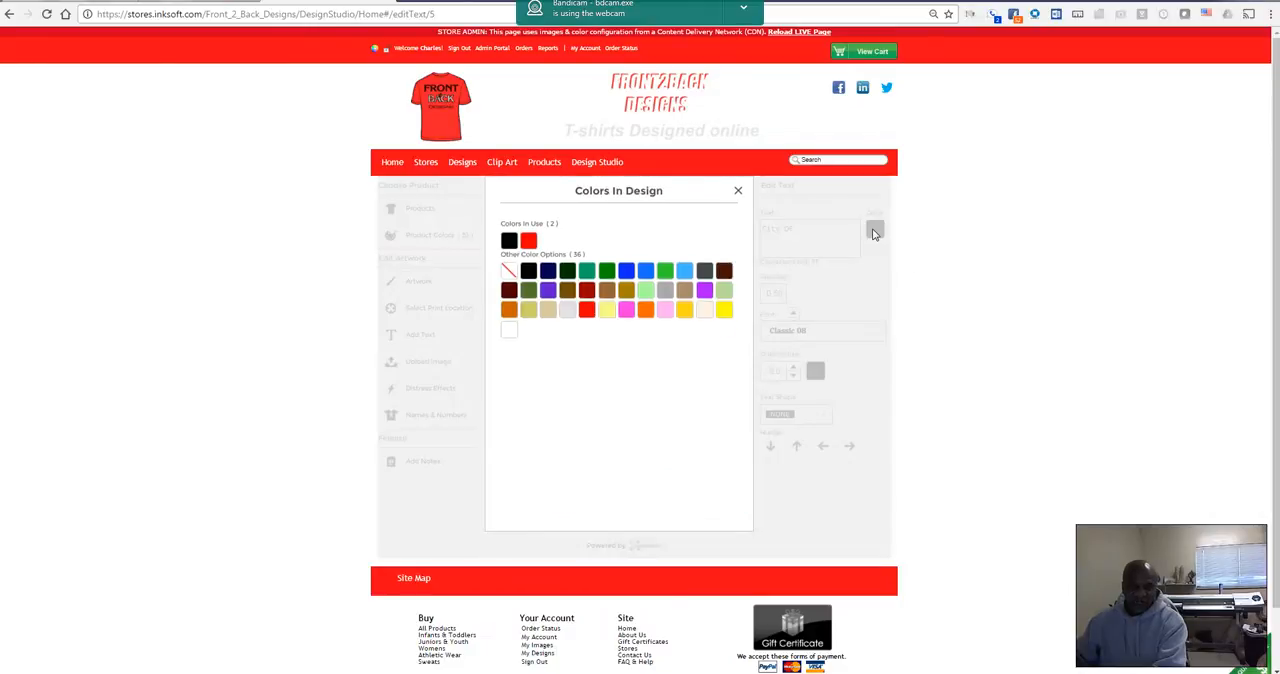
{"action": "left_click", "coordinate": [528, 241]}
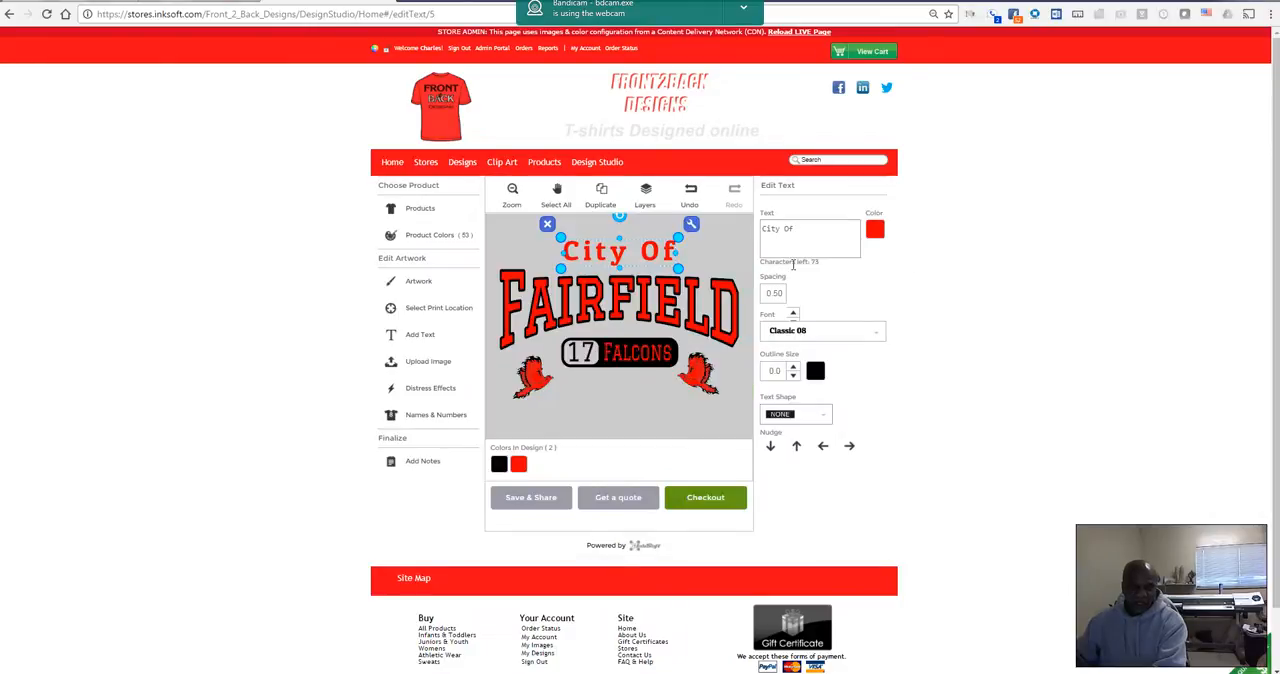
{"action": "left_click", "coordinate": [874, 233]}
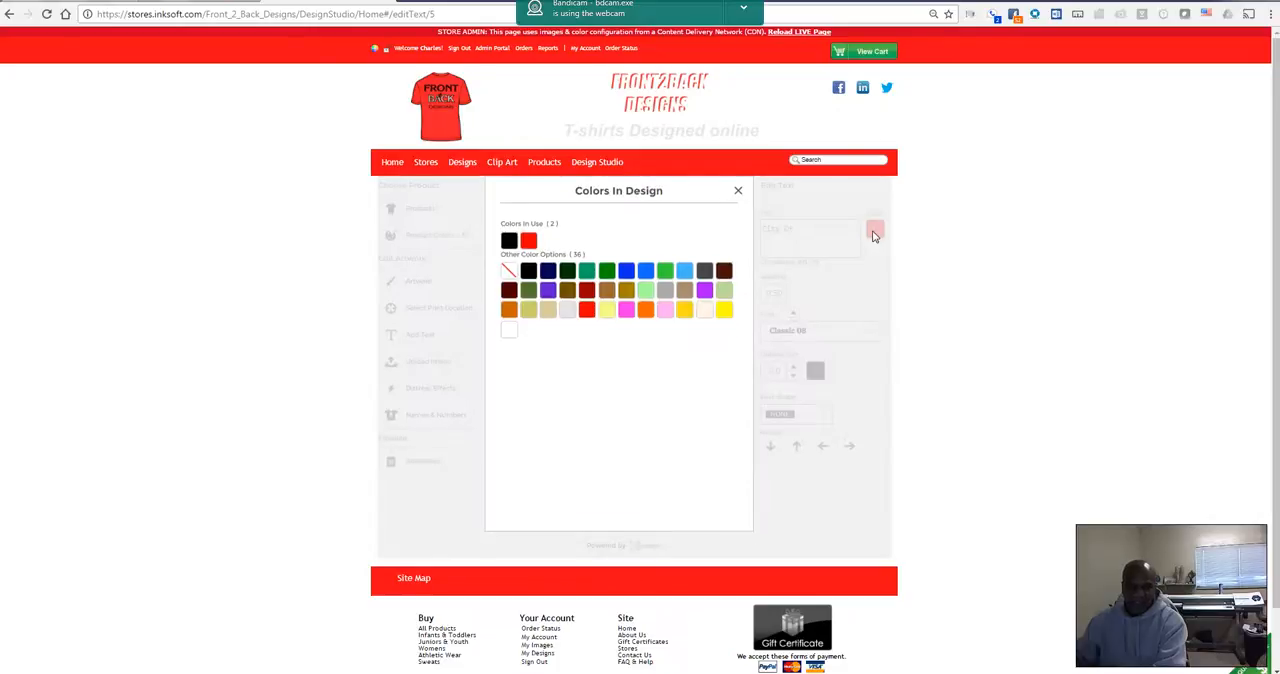
{"action": "left_click", "coordinate": [509, 243]}
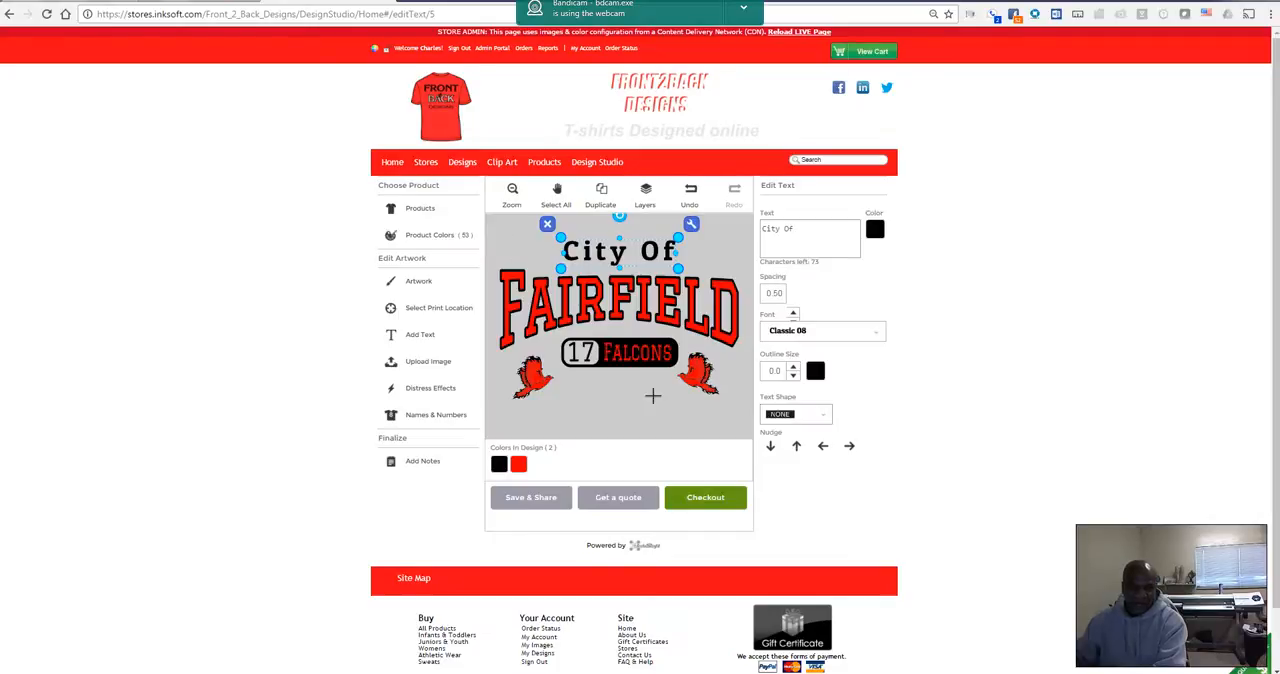
Step: Deselect the City Of text and zoom out to check the design on the whole shirt
{"action": "left_click", "coordinate": [509, 256]}
{"action": "left_click", "coordinate": [512, 192]}
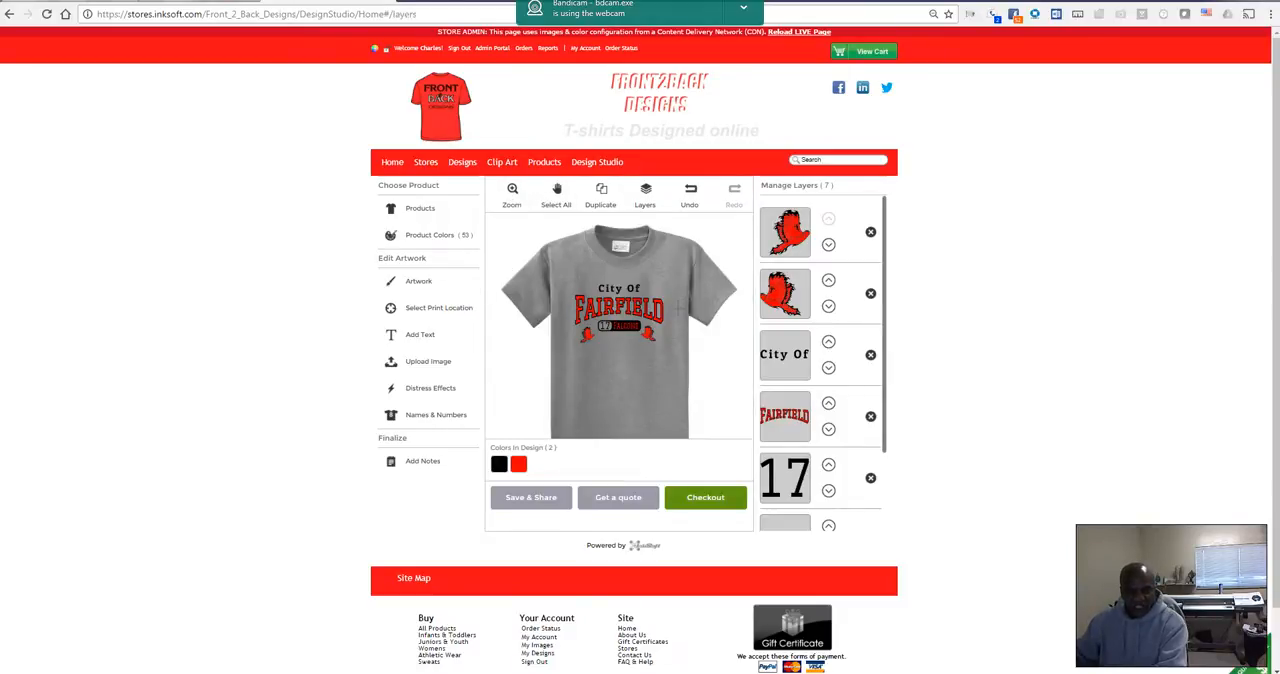
{"action": "left_click_drag", "start_coordinate": [509, 271], "coordinate": [715, 376]}
{"action": "left_click", "coordinate": [619, 322]}
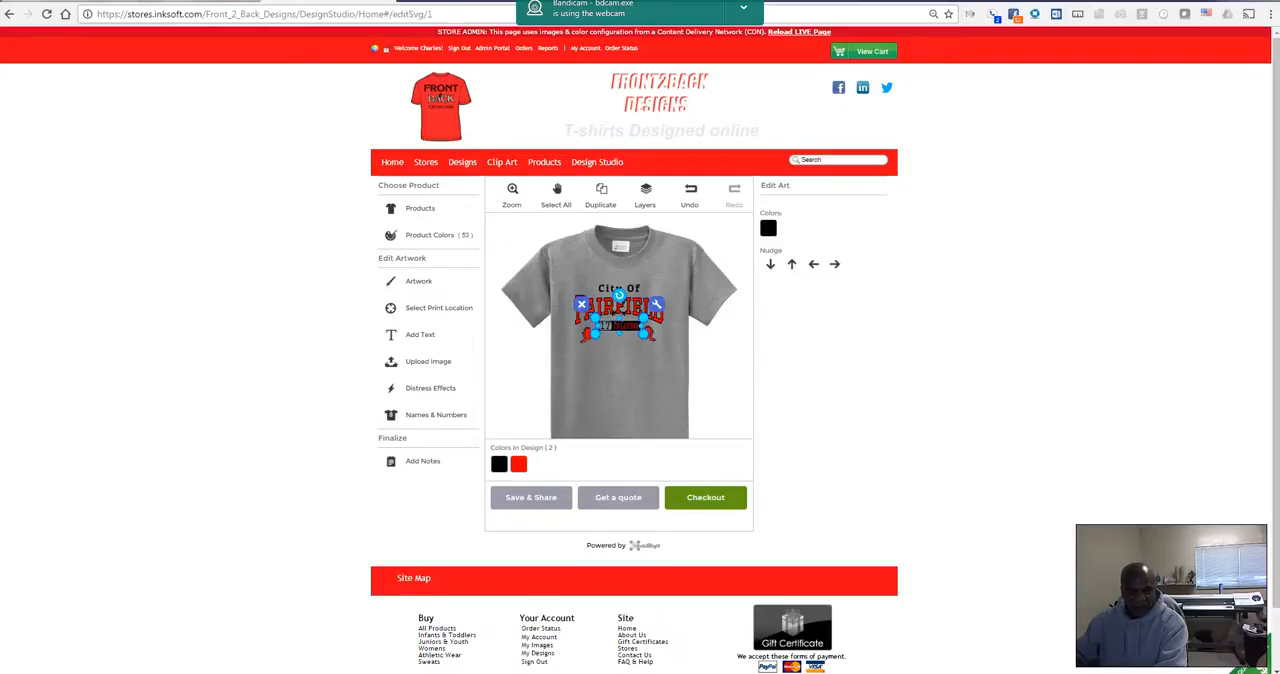
{"action": "left_click", "coordinate": [485, 254]}
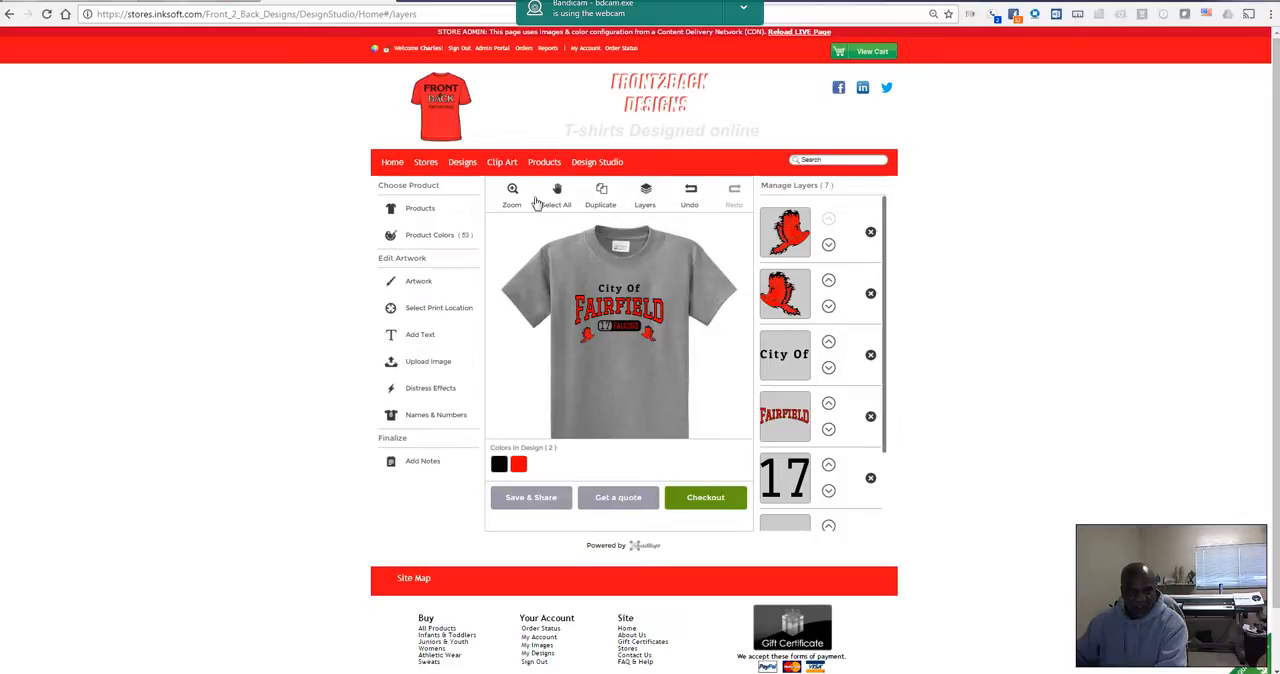
Step: Select all the design elements together, move them slightly higher on the shirt's chest, and deselect them
{"action": "left_click", "coordinate": [556, 195]}
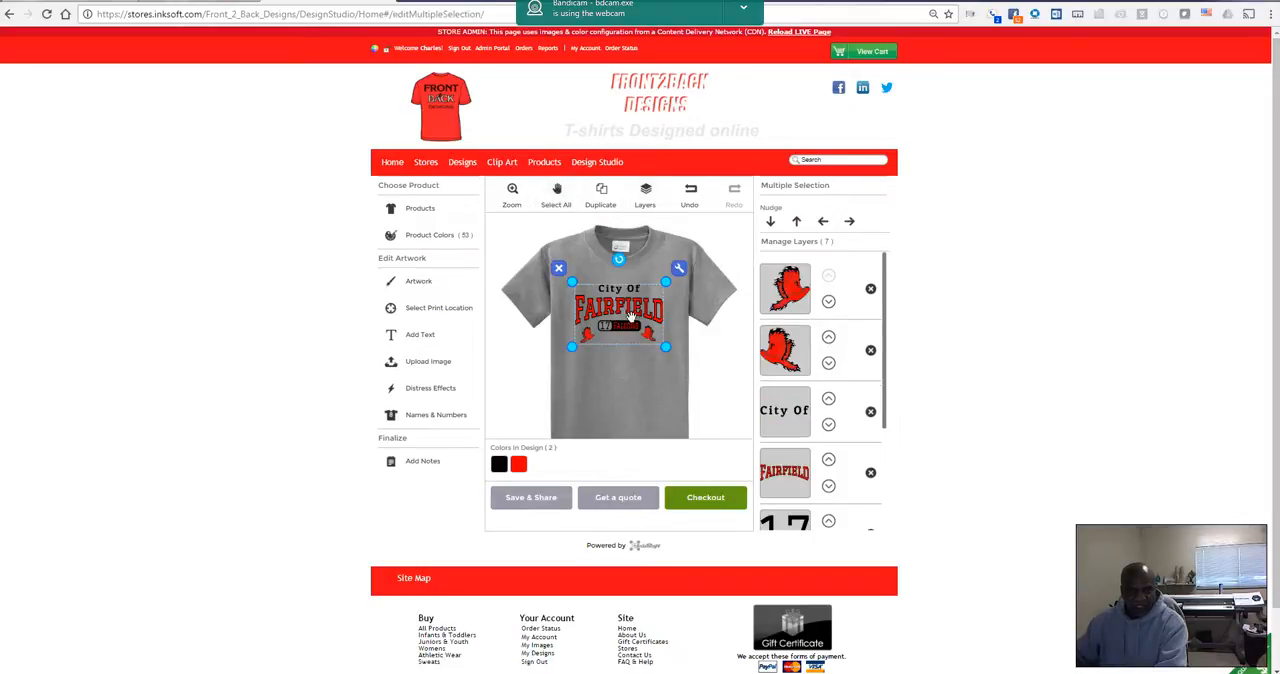
{"action": "left_click_drag", "start_coordinate": [624, 312], "coordinate": [622, 306]}
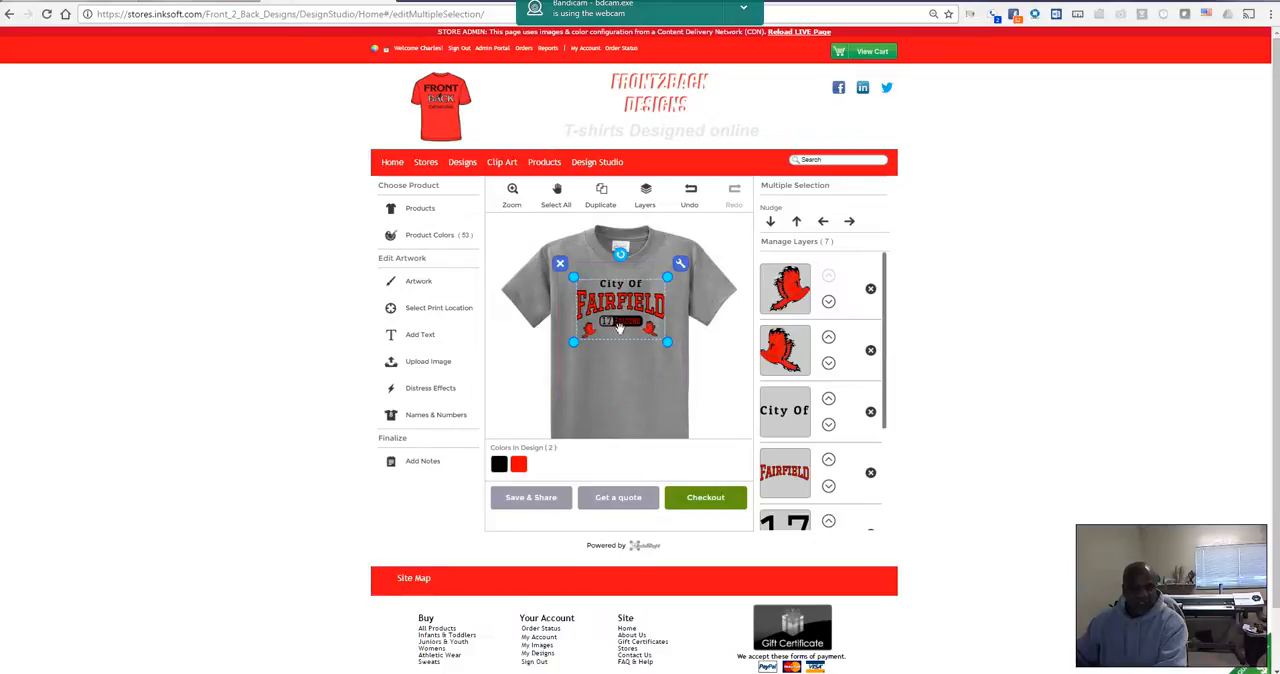
{"action": "left_click", "coordinate": [516, 387]}
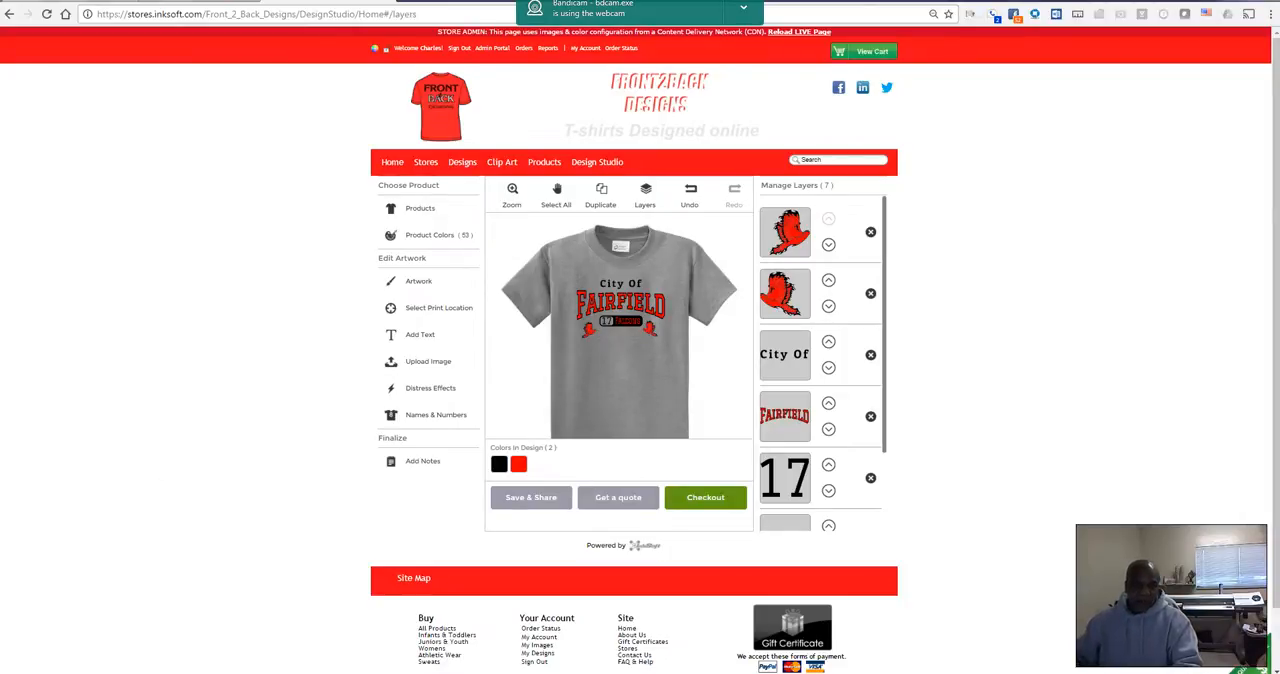
Step: Start the checkout and order 3 gray shirts each in sizes S, M, L and XL
{"action": "left_click", "coordinate": [704, 498]}
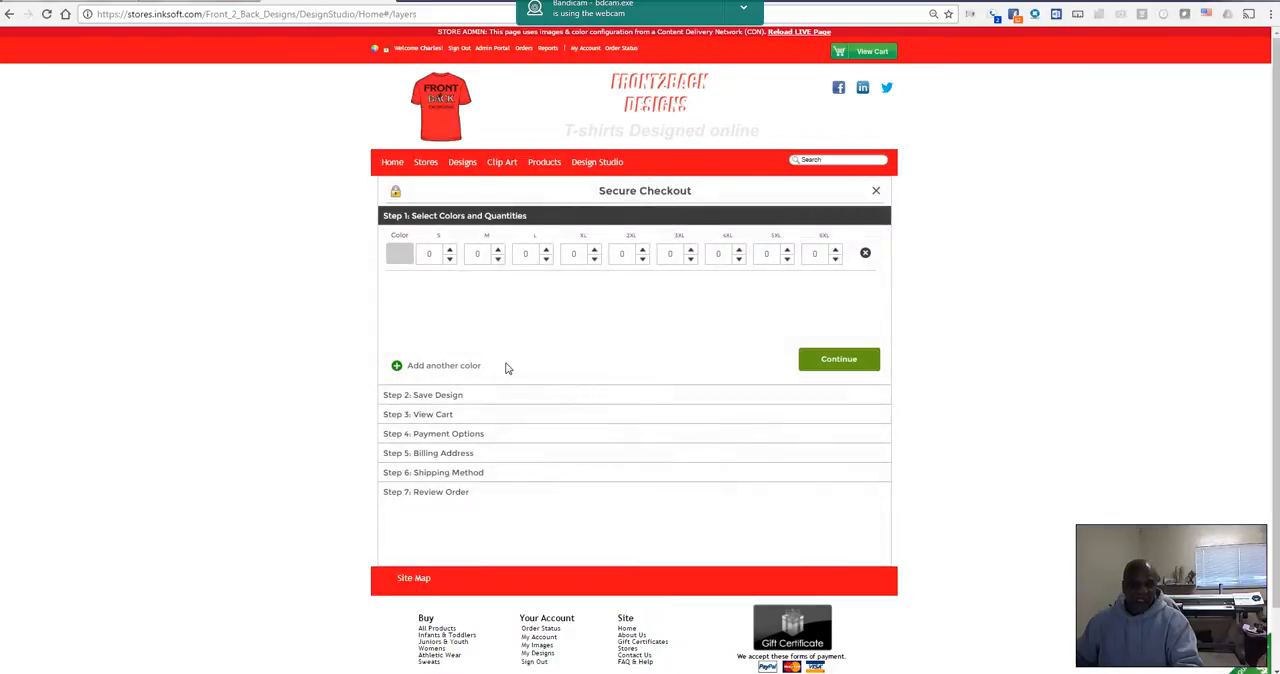
{"action": "double_click", "coordinate": [439, 253]}
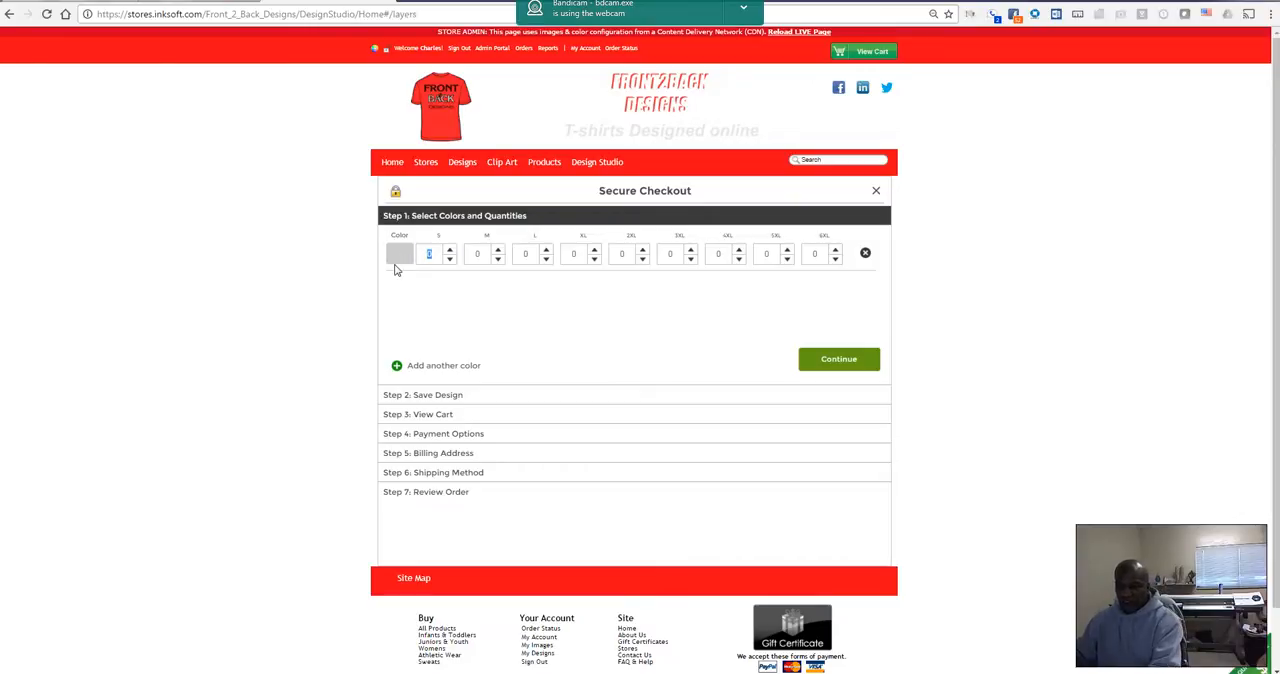
{"action": "type", "text": "3"}
{"action": "double_click", "coordinate": [483, 255]}
{"action": "type", "text": "3"}
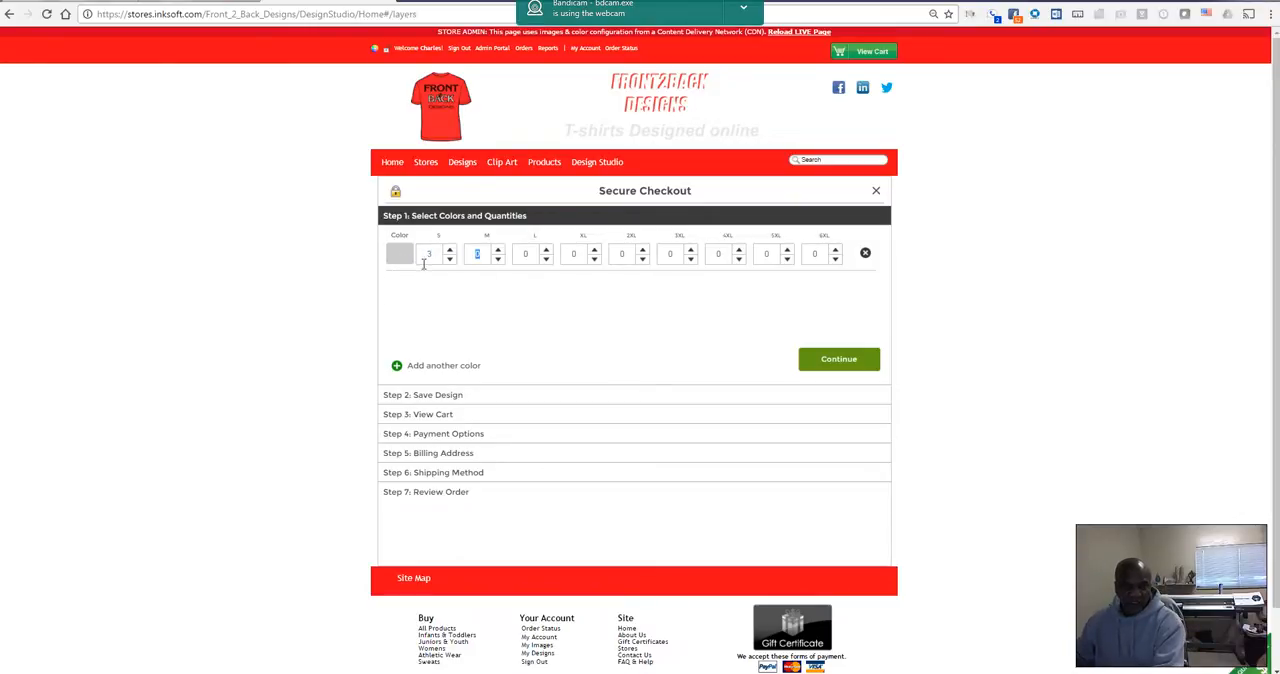
{"action": "double_click", "coordinate": [534, 255]}
{"action": "type", "text": "33"}
{"action": "left_click", "coordinate": [851, 361]}
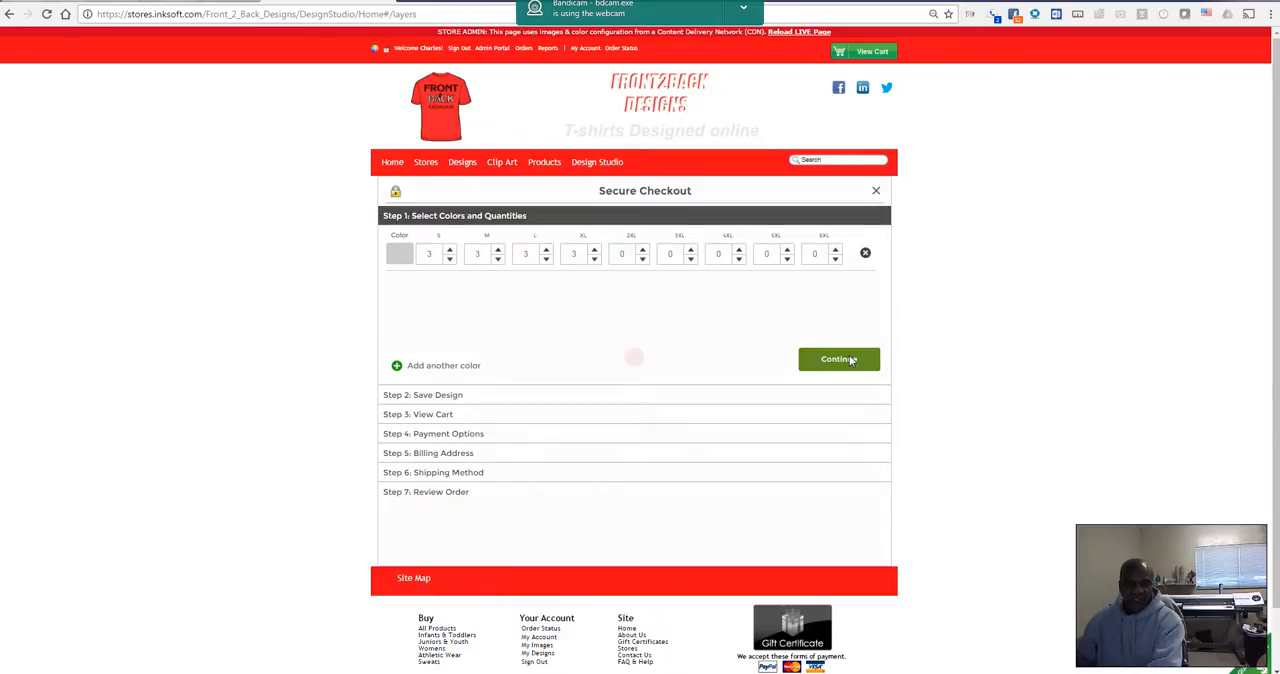
Step: Save the design under the name Test and remove the maroon Essential T-Shirt from the cart
{"action": "left_click_drag", "start_coordinate": [453, 308], "coordinate": [304, 317]}
{"action": "type", "text": "Test"}
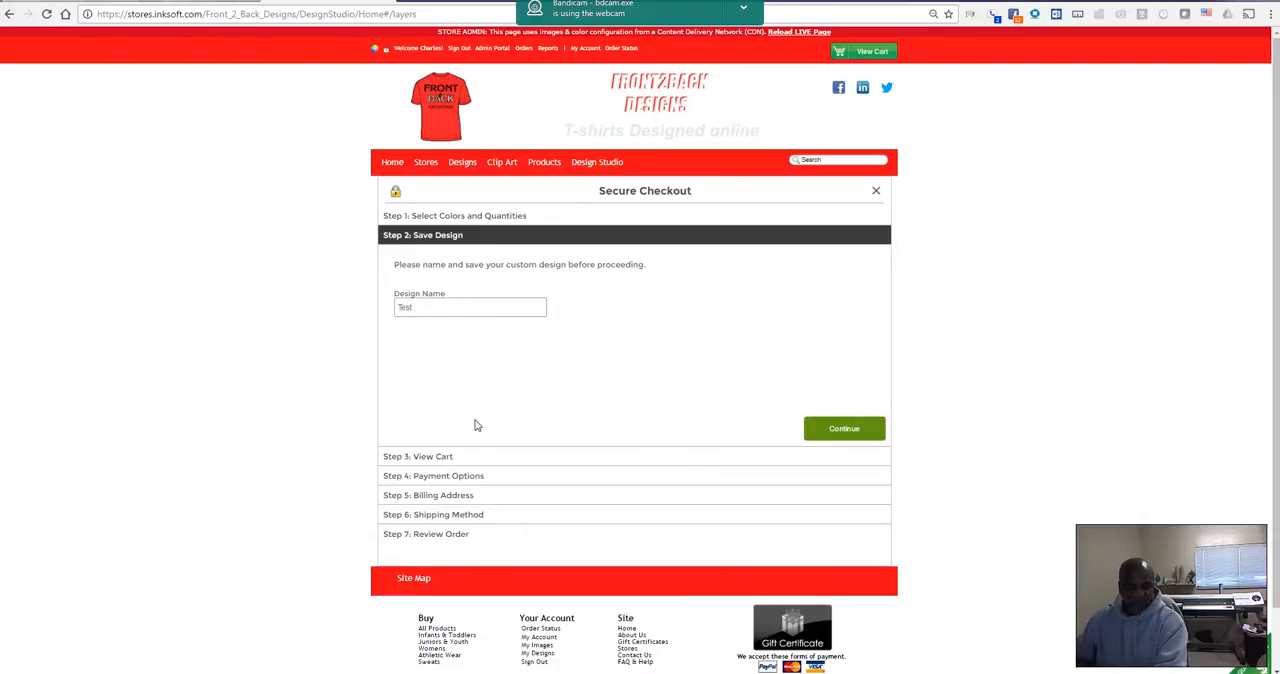
{"action": "left_click", "coordinate": [846, 430]}
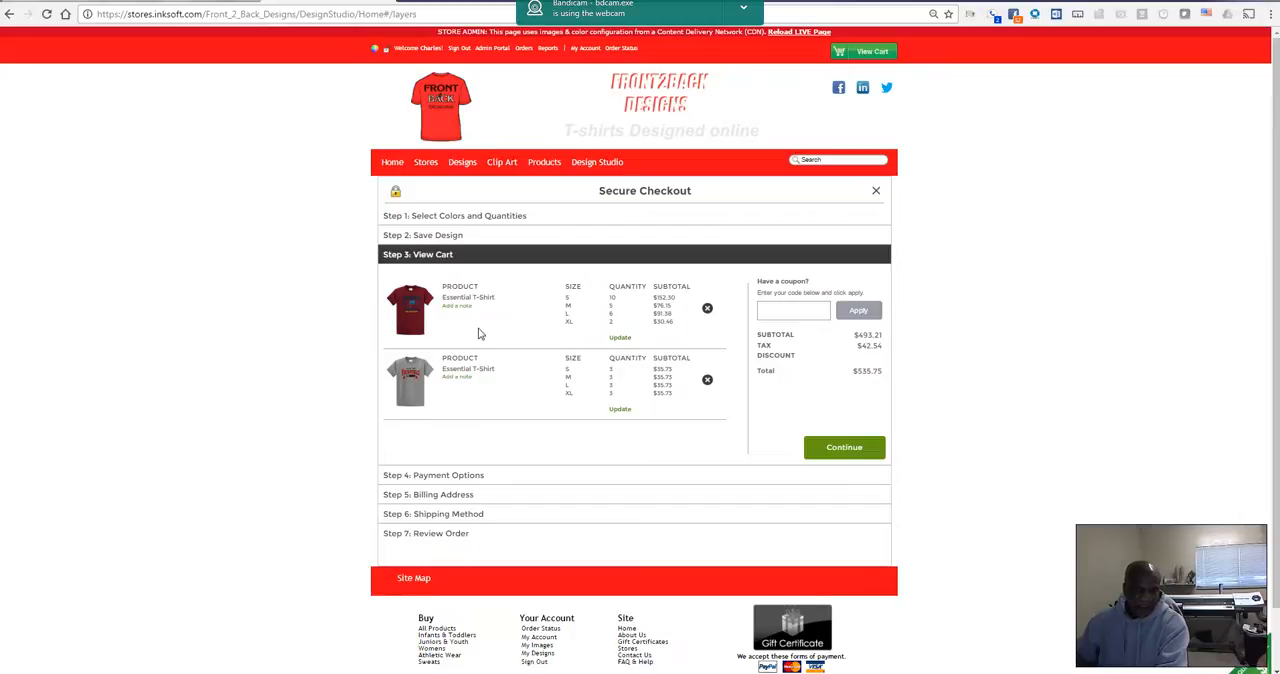
{"action": "left_click", "coordinate": [707, 311]}
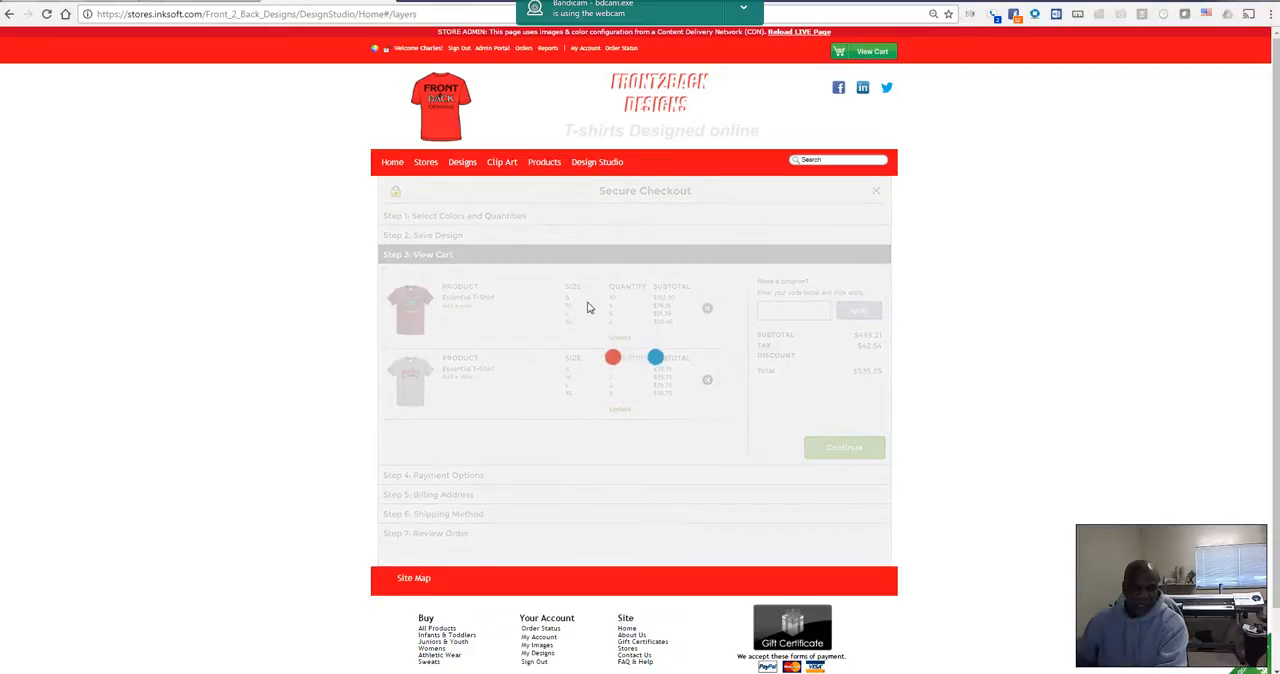